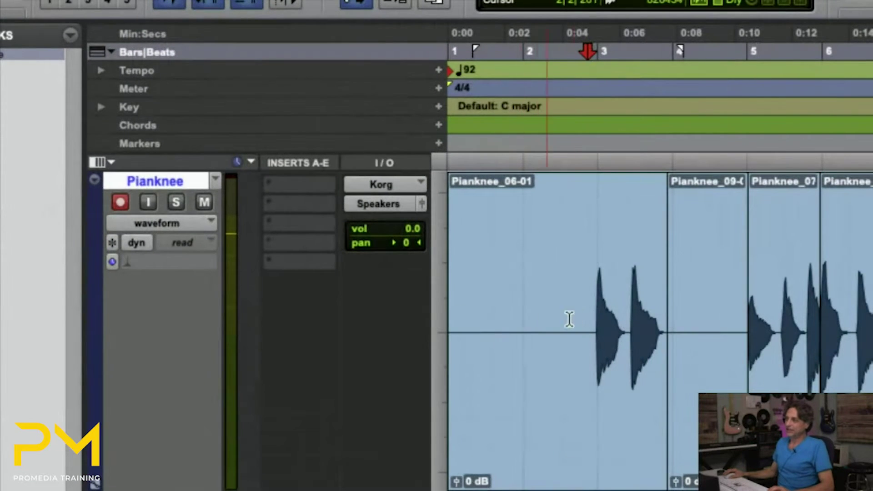
# - Try several time-range selections around the first clip's notes in the Pianknee take
pyautogui.click(360, 271)
pyautogui.moveTo(532, 308); pyautogui.dragTo(823, 320)
pyautogui.moveTo(549, 293); pyautogui.dragTo(672, 303)
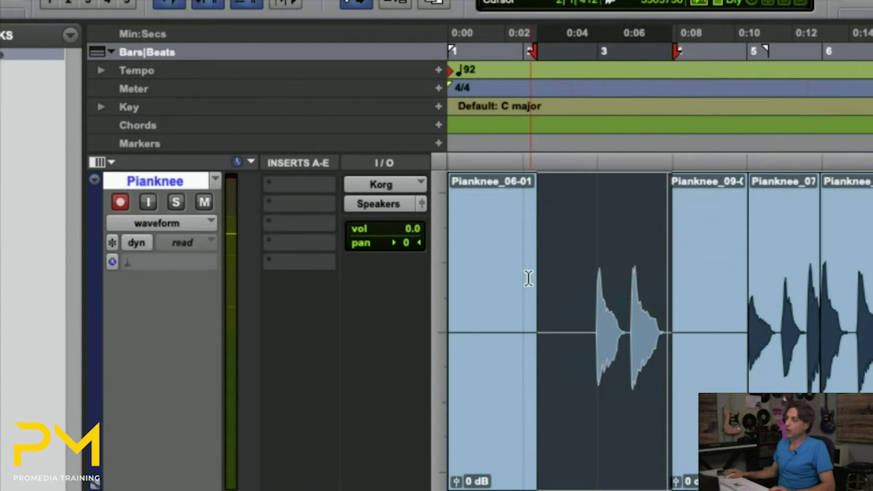
pyautogui.moveTo(561, 282); pyautogui.dragTo(693, 284)
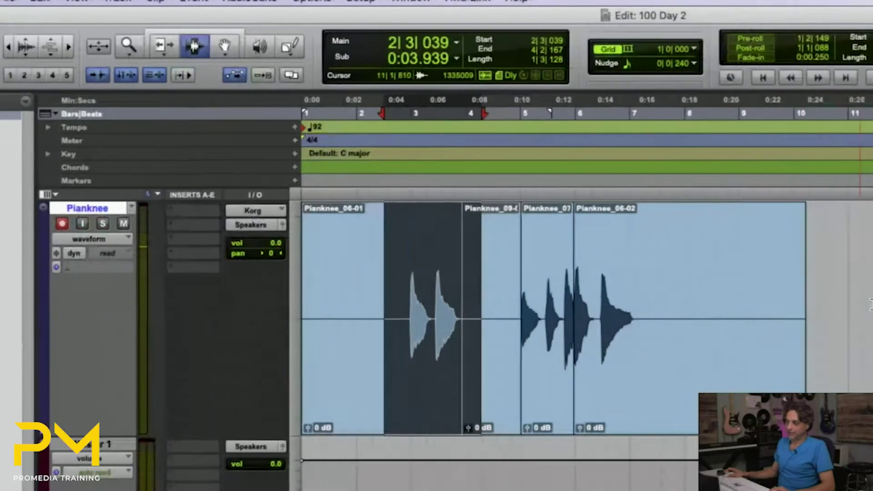
# - Select each Pianknee clip in turn, from Pianknee_06-01 through Pianknee_06-02
pyautogui.click(353, 283)
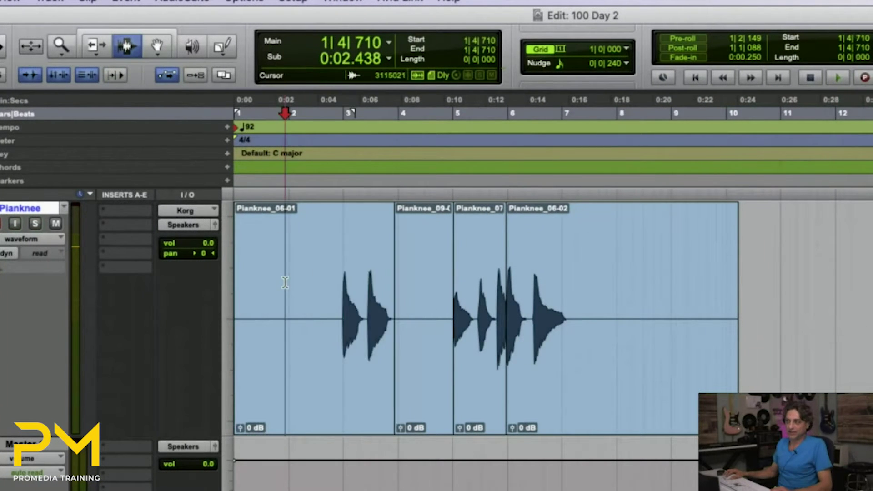
pyautogui.doubleClick(285, 282)
pyautogui.doubleClick(428, 272)
pyautogui.click(328, 273)
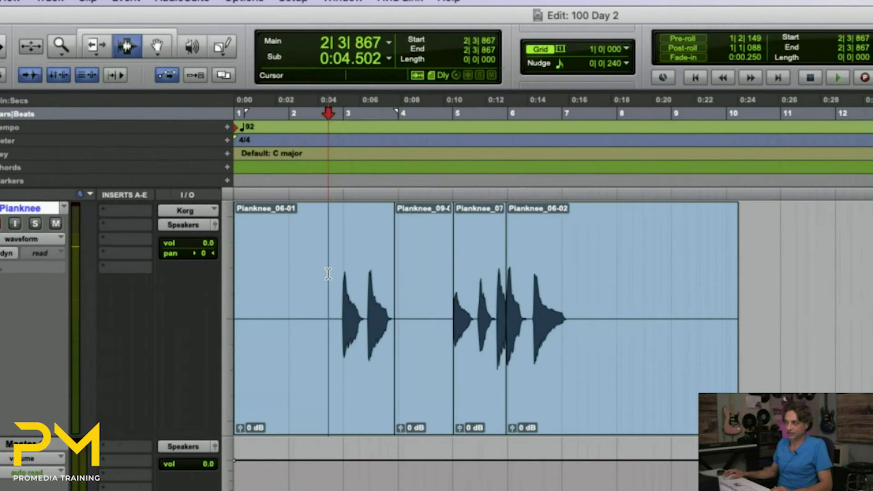
pyautogui.doubleClick(328, 273)
pyautogui.doubleClick(418, 288)
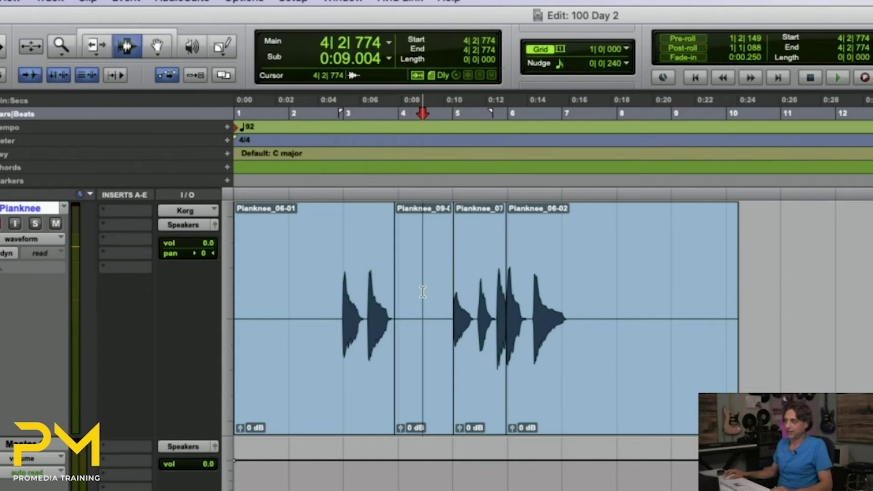
pyautogui.doubleClick(480, 306)
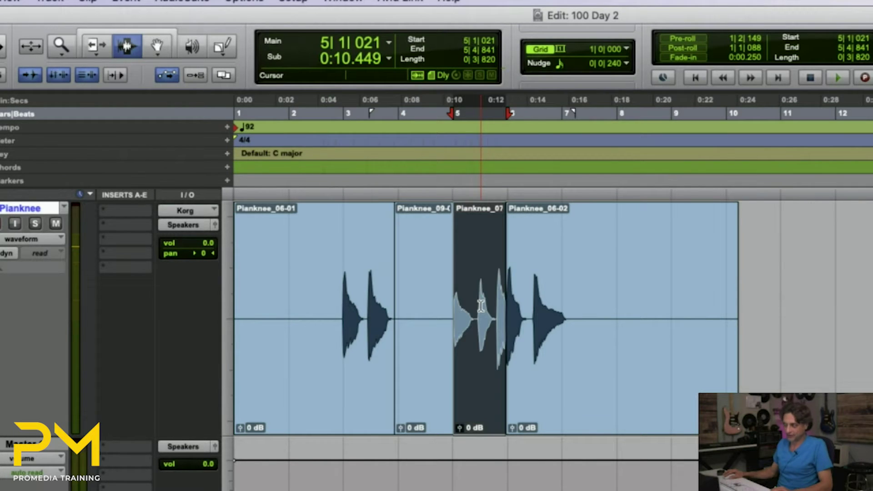
pyautogui.doubleClick(552, 319)
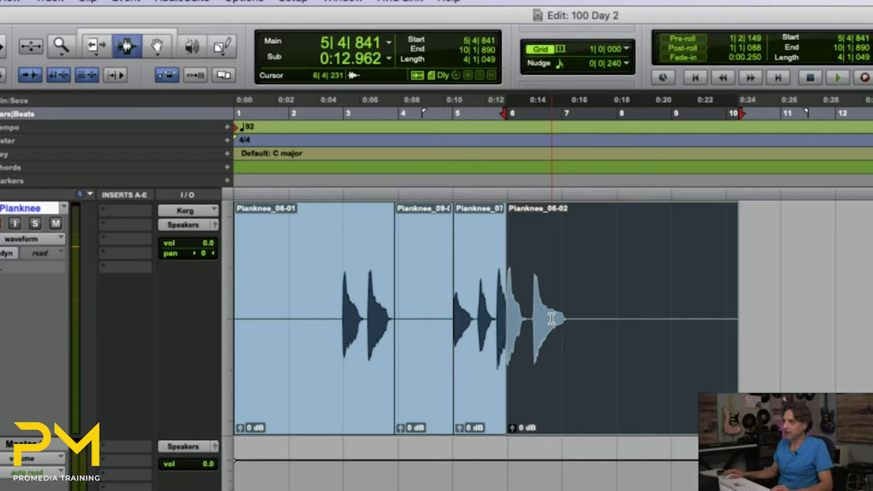
pyautogui.click(480, 314)
pyautogui.doubleClick(419, 306)
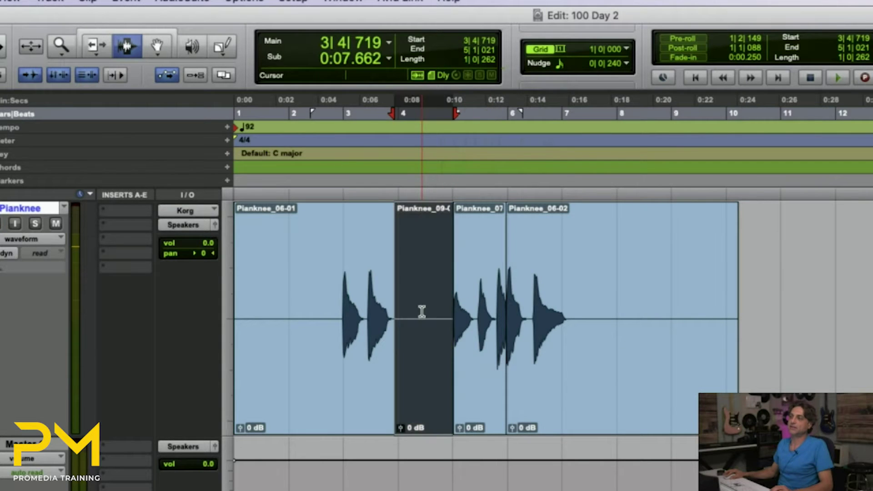
pyautogui.doubleClick(360, 311)
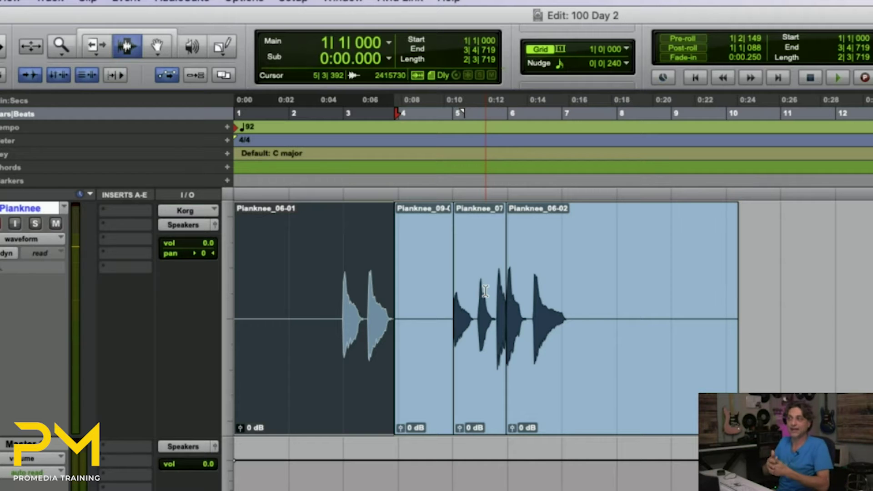
# - Select a range in the first clip from bar 1, then bring up the track's playlist list
pyautogui.moveTo(812, 273); pyautogui.dragTo(259, 336)
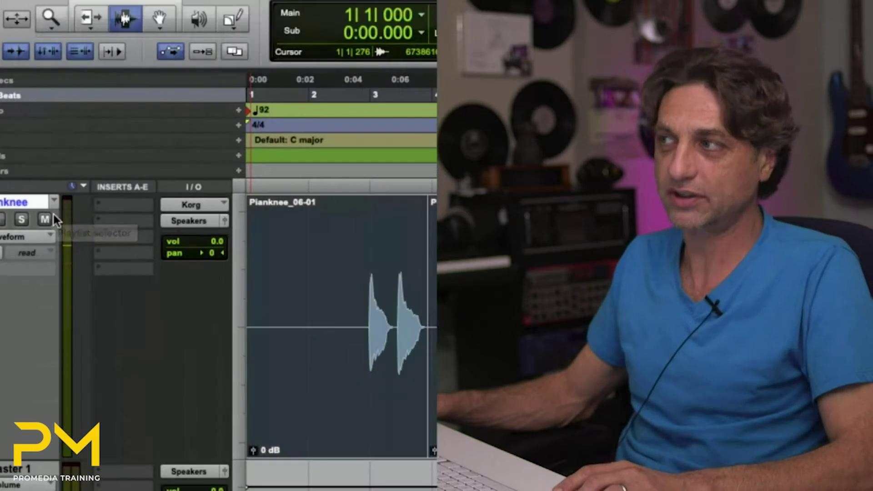
pyautogui.click(315, 282)
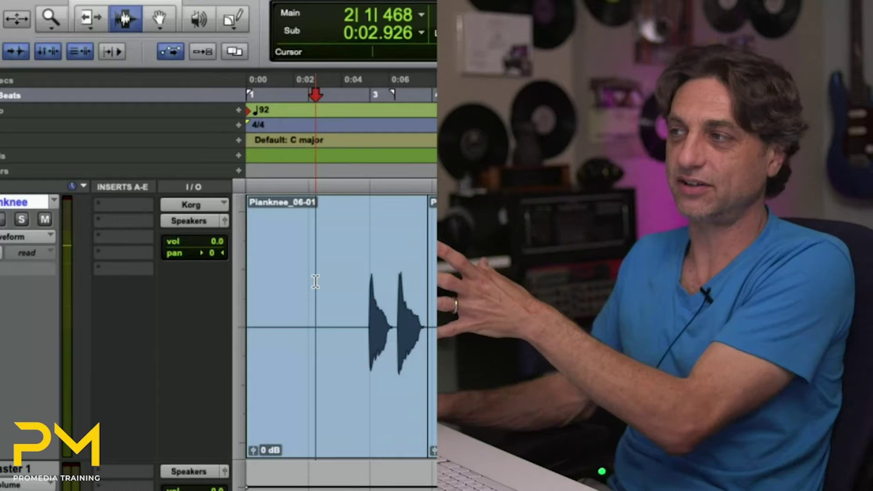
pyautogui.moveTo(276, 284); pyautogui.dragTo(414, 290)
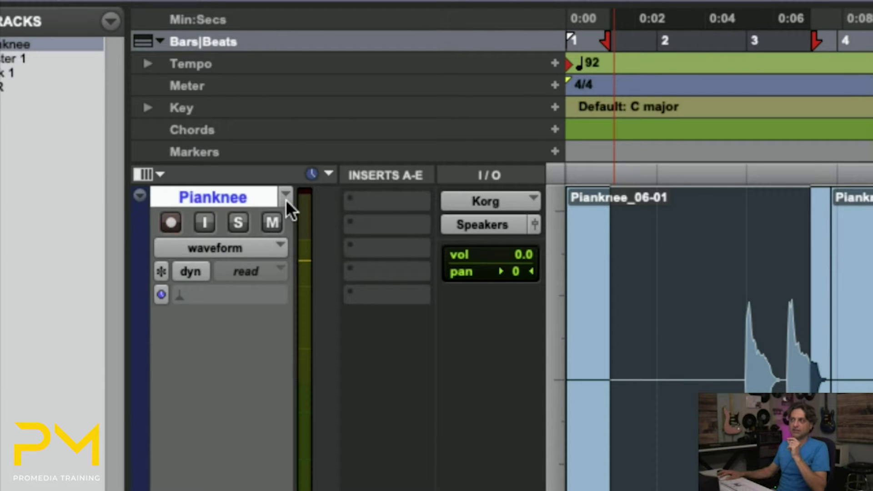
pyautogui.click(286, 199)
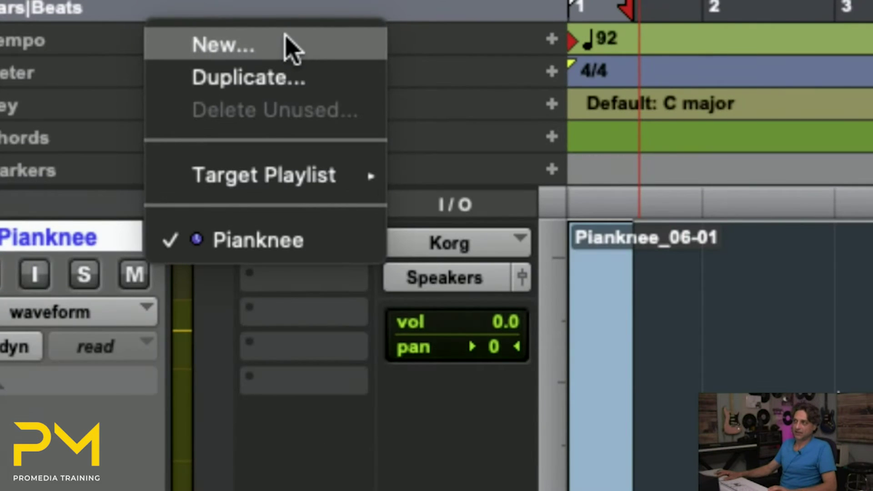
# - Start a new playlist and delete the .01 suffix from the suggested Pianknee.01 name
pyautogui.click(291, 45)
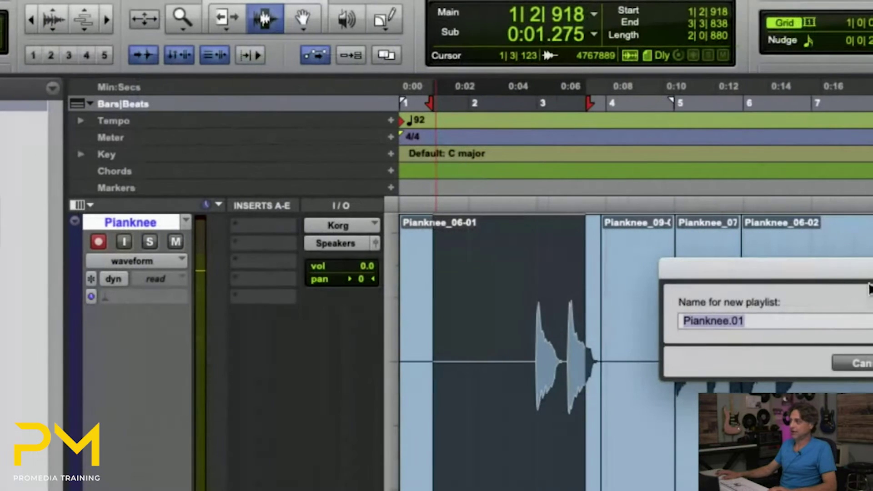
pyautogui.moveTo(872, 267); pyautogui.dragTo(611, 257)
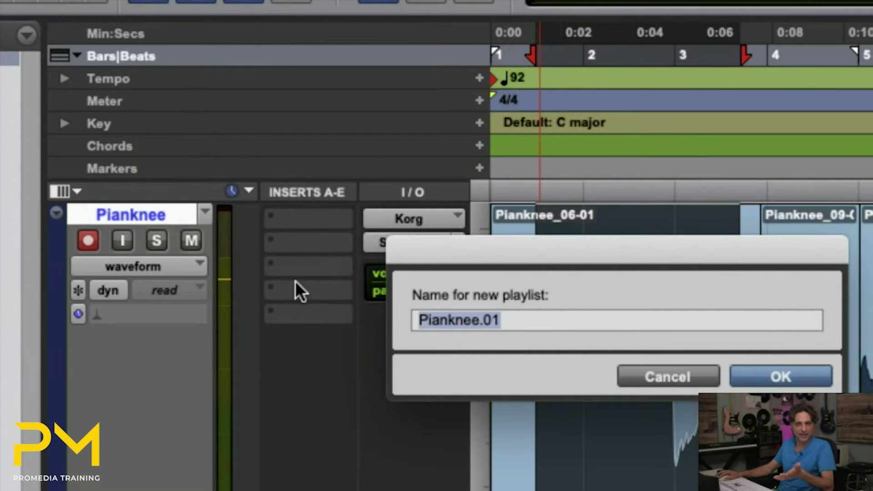
pyautogui.press('Right')
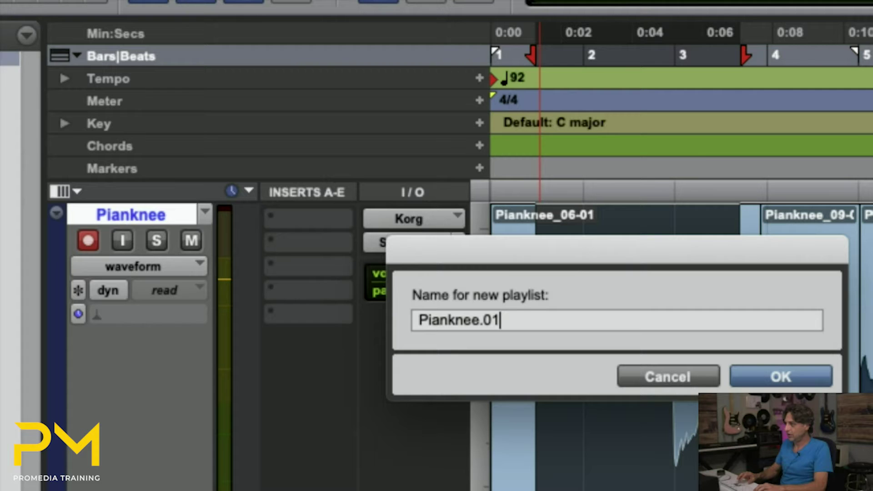
pyautogui.press('BackSpace')
pyautogui.press('BackSpace')
pyautogui.press('BackSpace')
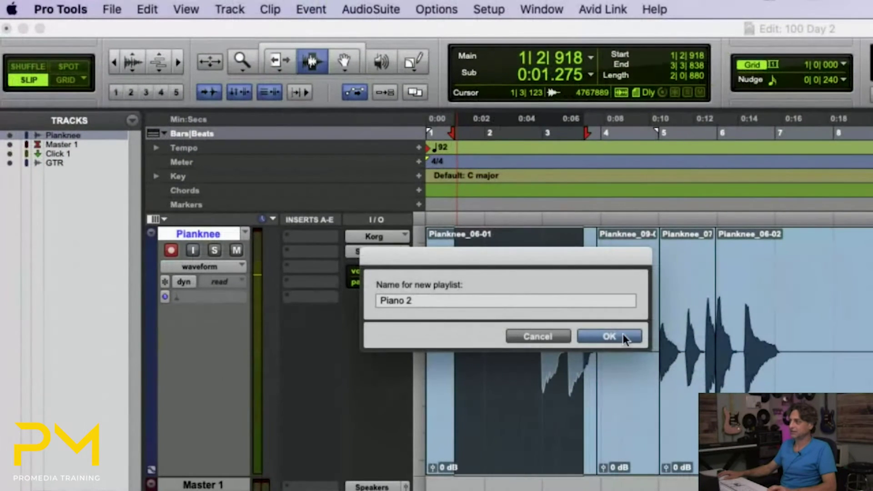
pyautogui.click(623, 337)
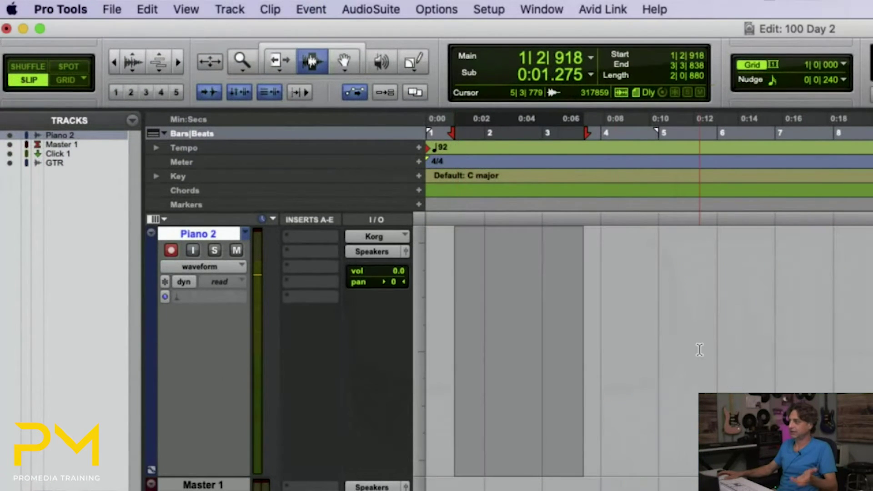
pyautogui.click(650, 364)
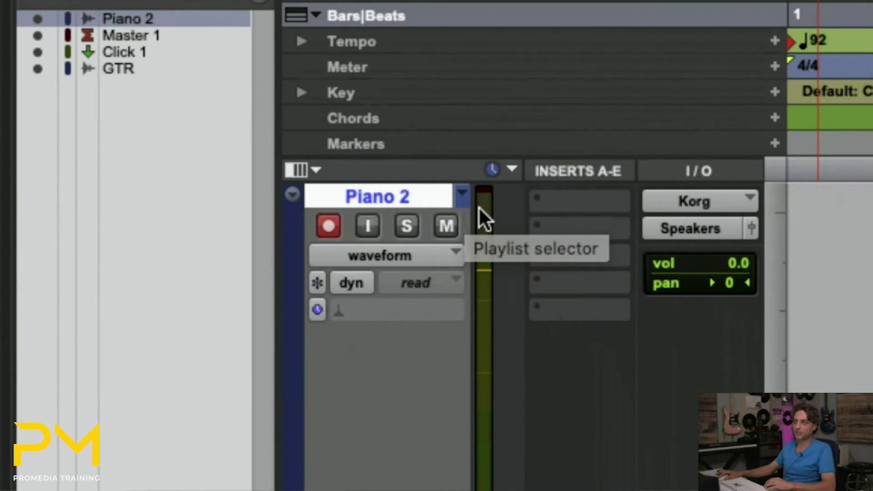
pyautogui.click(460, 199)
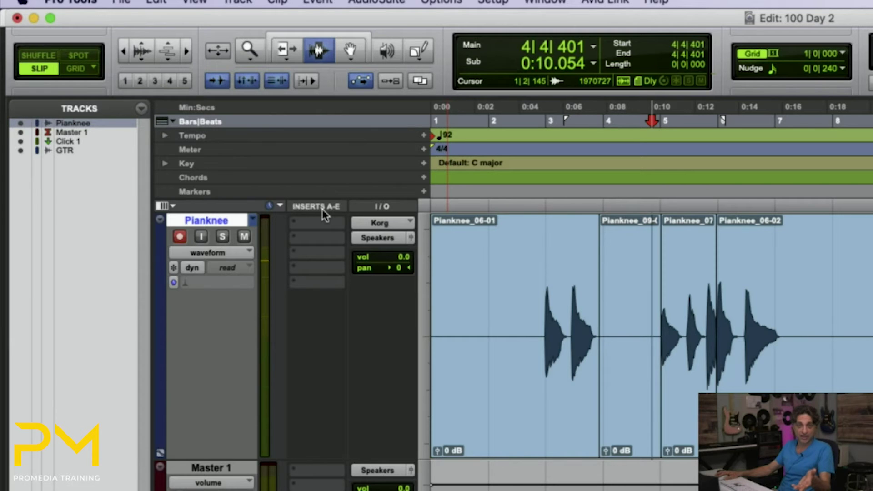
pyautogui.click(251, 222)
pyautogui.click(274, 236)
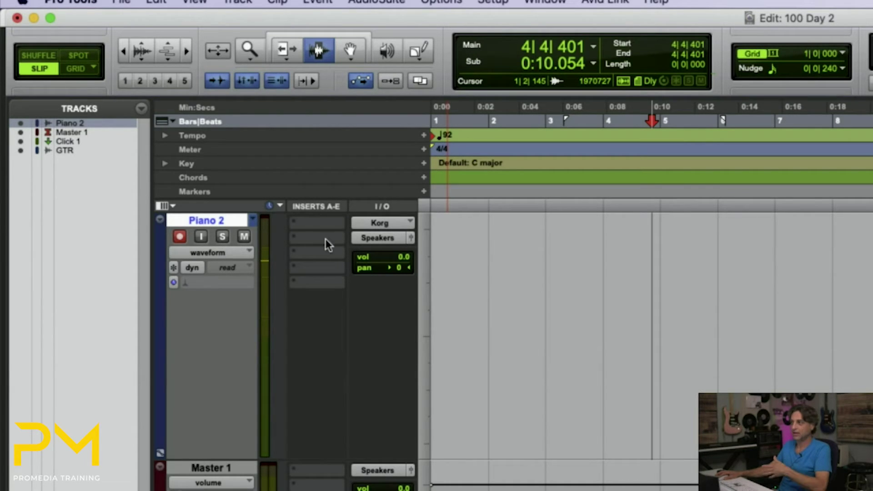
# - Record a four-note take, Piano 2_10, from the session start onto the Piano 2 playlist
pyautogui.press('Return')
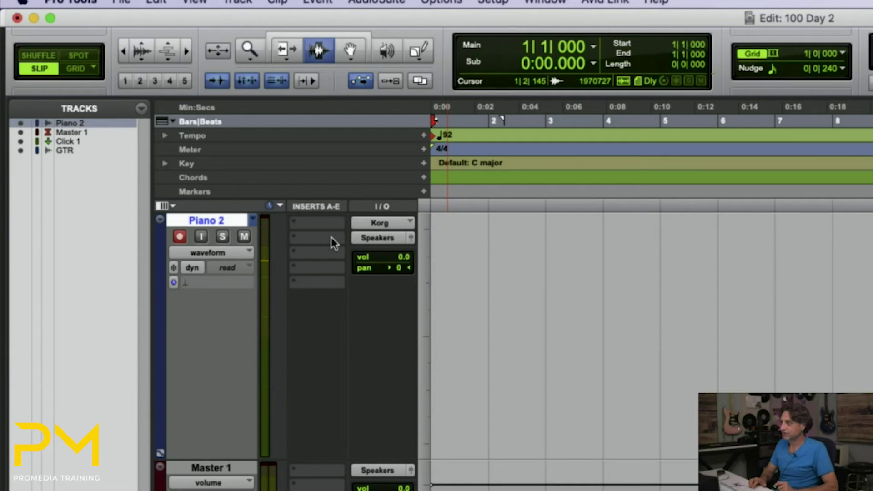
pyautogui.press('super+space')
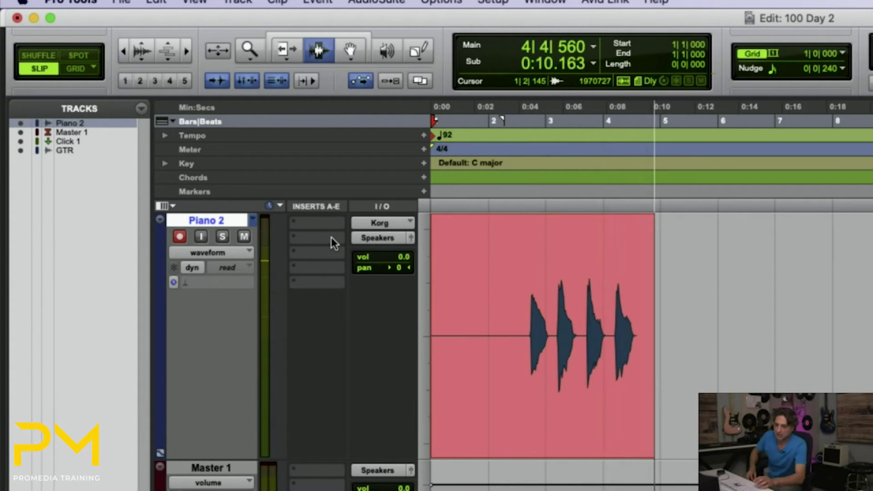
pyautogui.press('space')
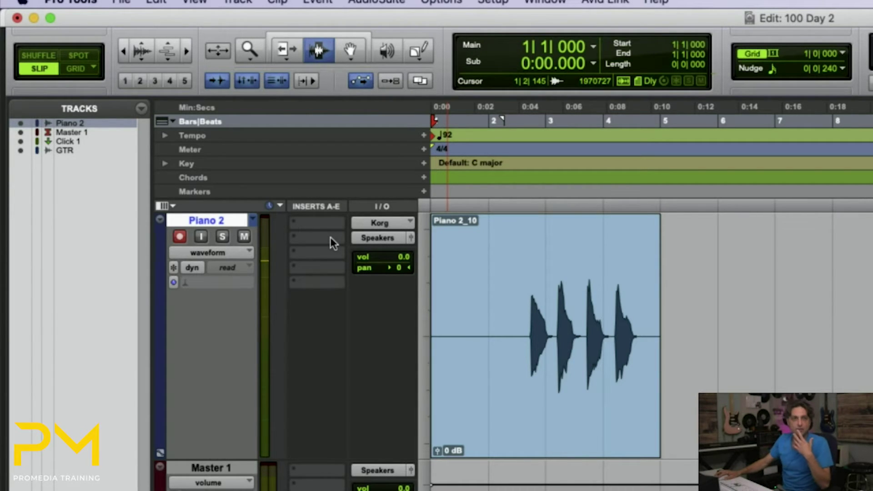
# - Create a new playlist named 'Piano 3' on the piano track
pyautogui.click(253, 220)
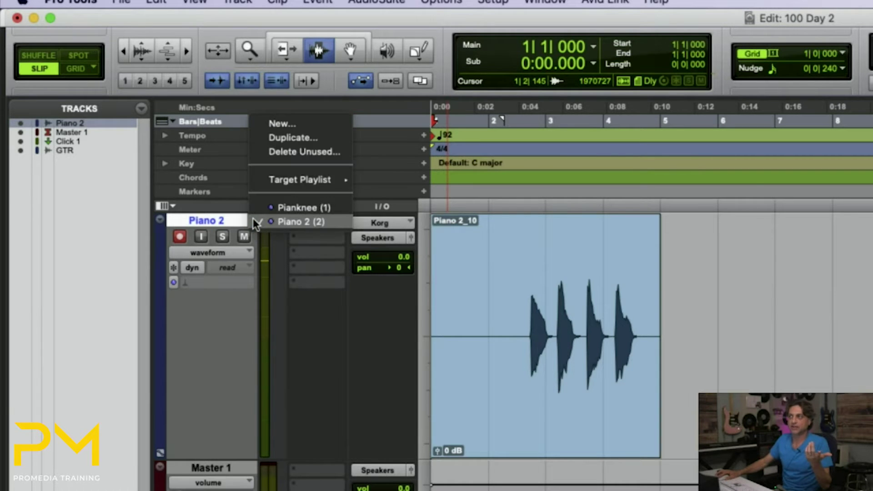
pyautogui.click(274, 124)
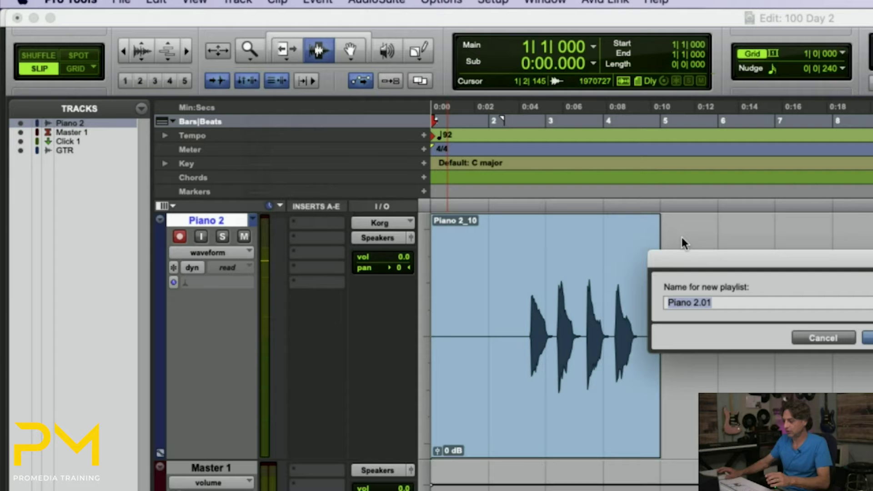
pyautogui.press('Right')
pyautogui.press('BackSpace')
pyautogui.press('BackSpace')
pyautogui.press('BackSpace')
pyautogui.press('BackSpace')
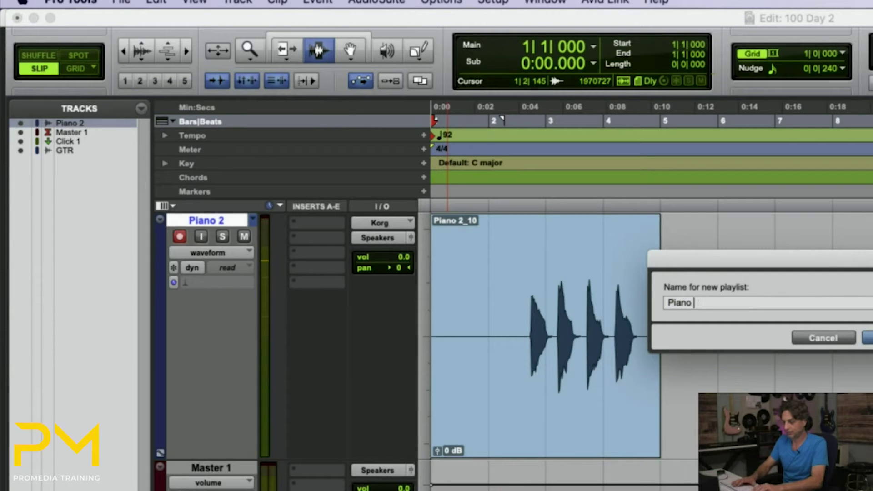
pyautogui.write('3')
pyautogui.press('Return')
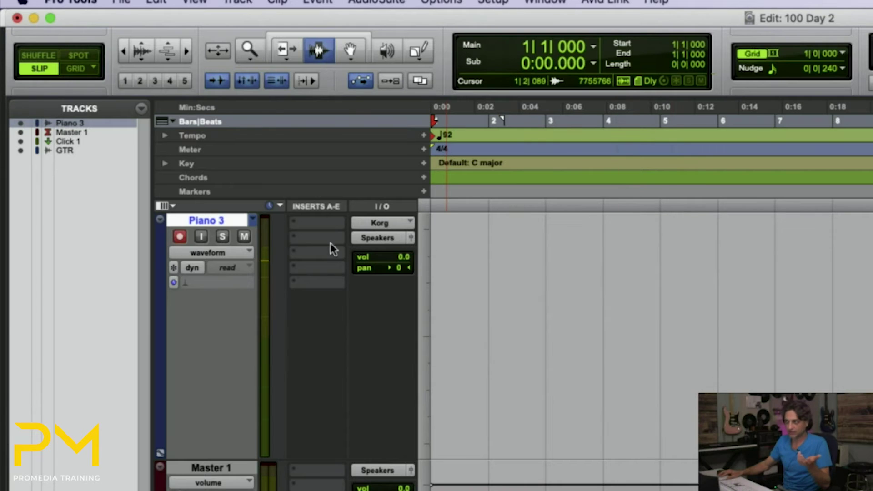
# - Switch between the Piano 2 and Pianknee playlists, ending on the empty Piano 3 playlist
pyautogui.click(253, 219)
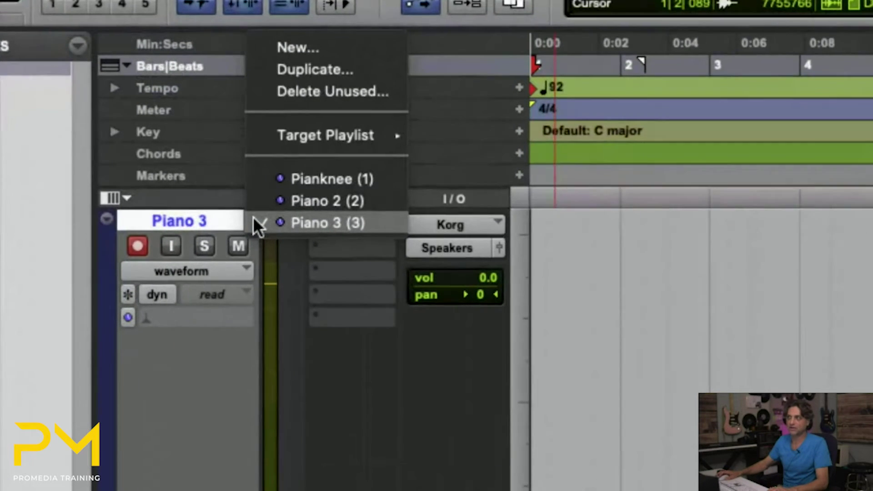
pyautogui.click(261, 202)
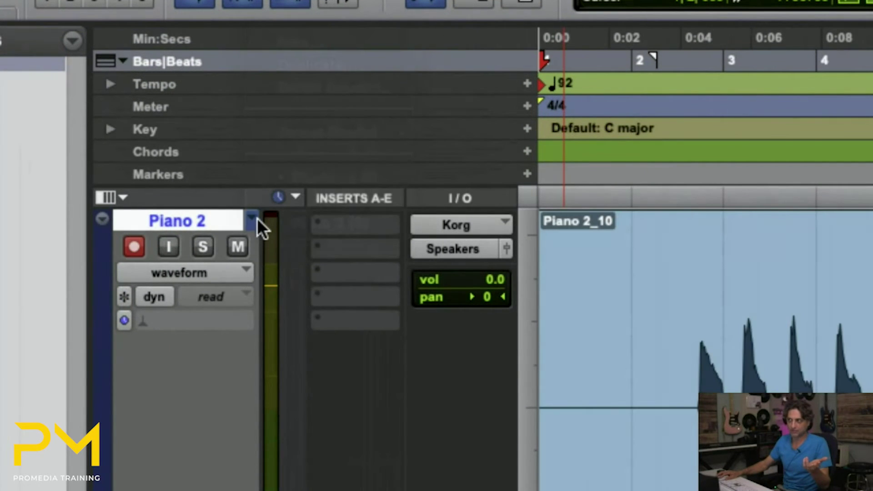
pyautogui.click(253, 220)
pyautogui.click(263, 203)
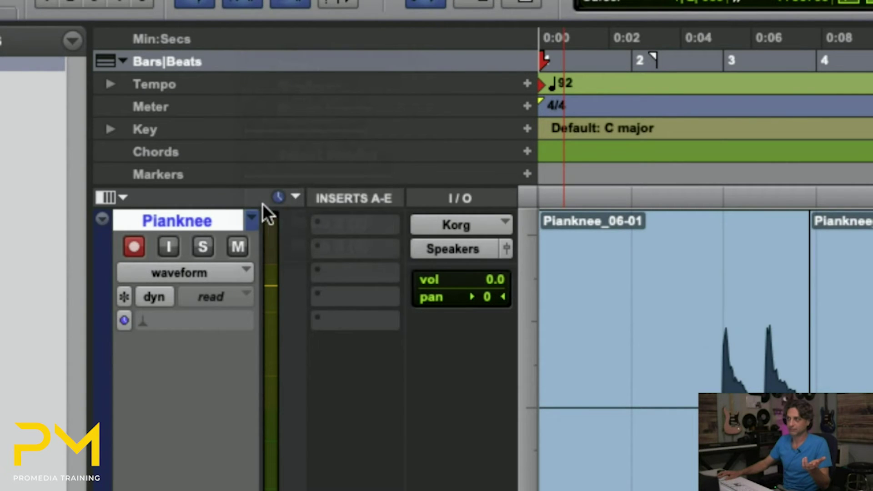
pyautogui.click(253, 219)
pyautogui.click(258, 241)
pyautogui.click(255, 220)
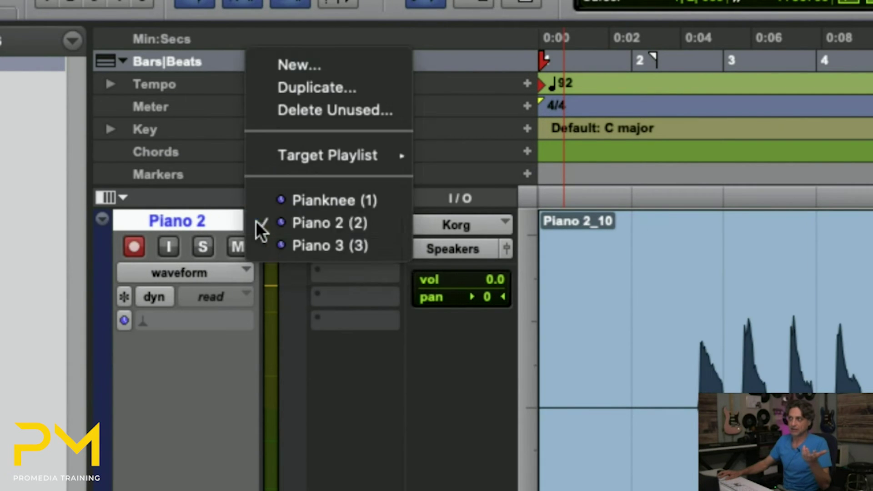
pyautogui.click(261, 247)
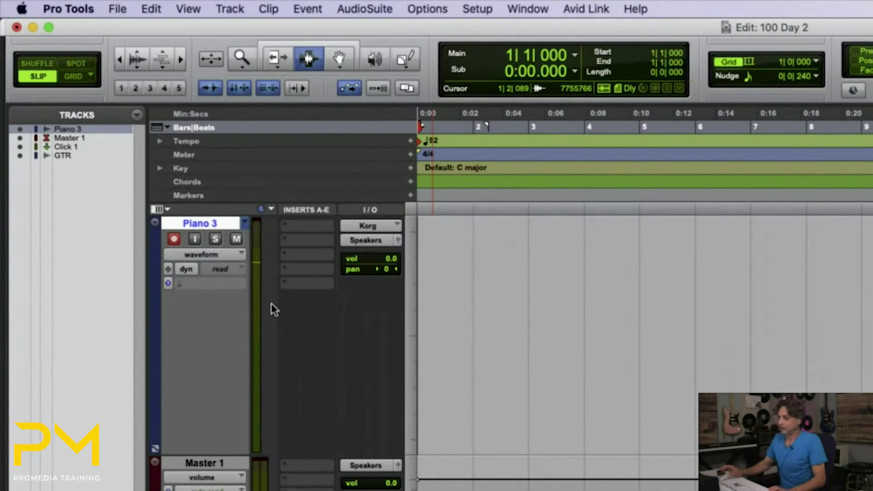
# - Record the five-note take Piano 3_11, then compare it against the Piano 2 and Pianknee takes
pyautogui.press('super+space')
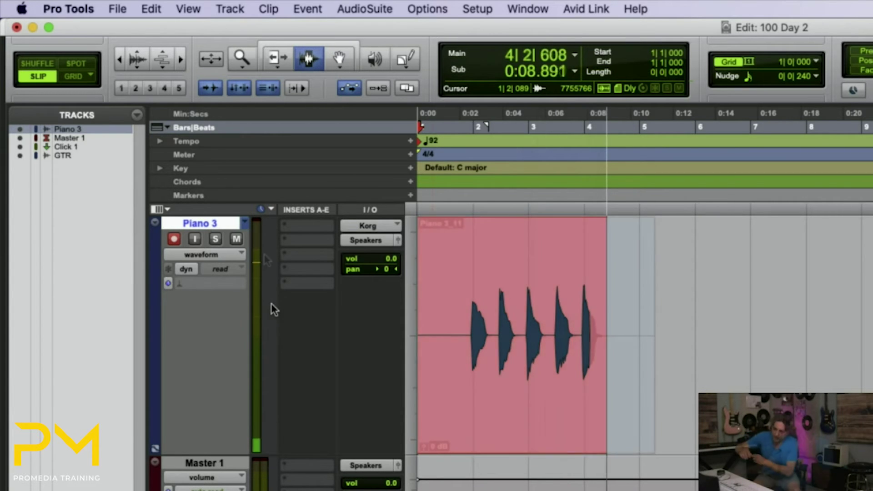
pyautogui.press('space')
pyautogui.click(246, 224)
pyautogui.click(252, 211)
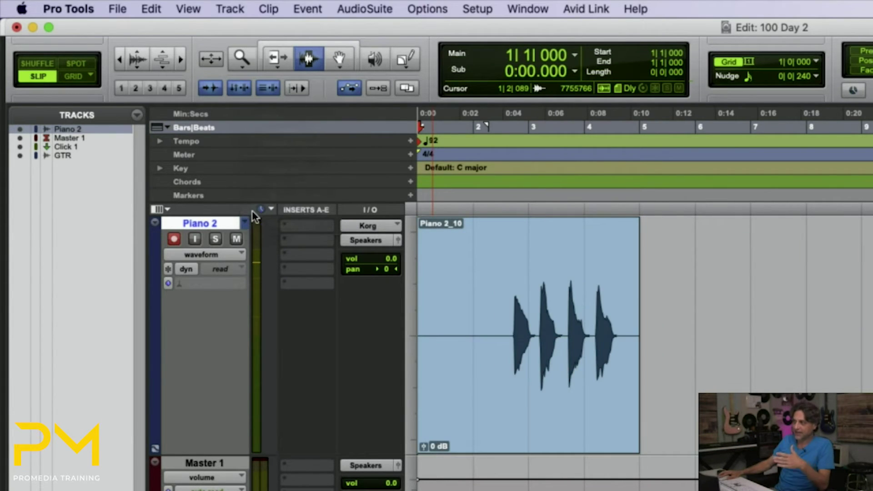
pyautogui.click(246, 223)
pyautogui.click(248, 214)
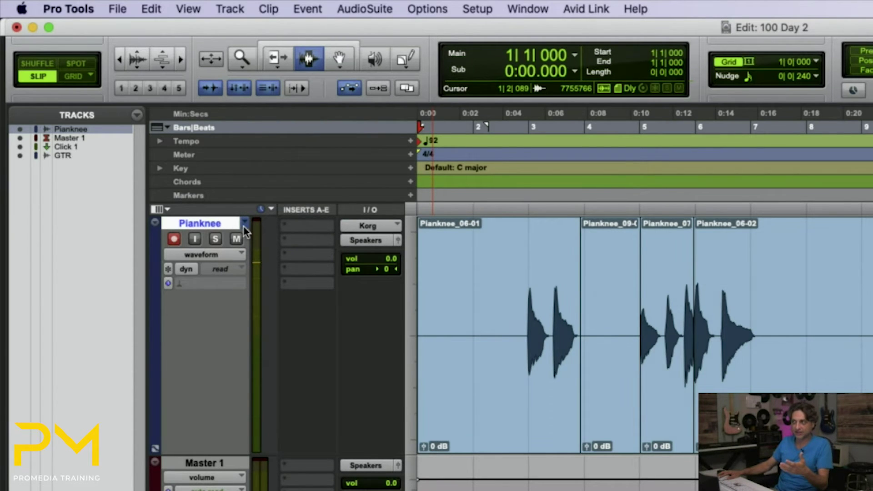
pyautogui.click(245, 228)
pyautogui.click(247, 238)
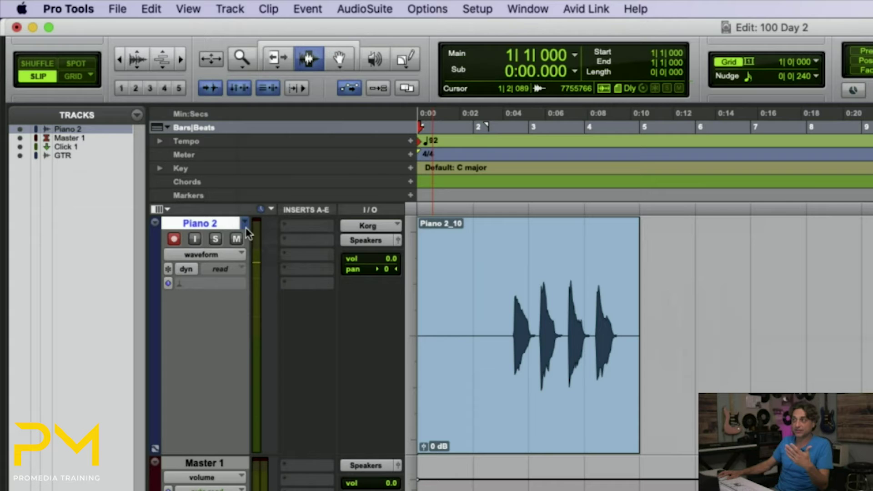
pyautogui.click(245, 228)
pyautogui.click(248, 236)
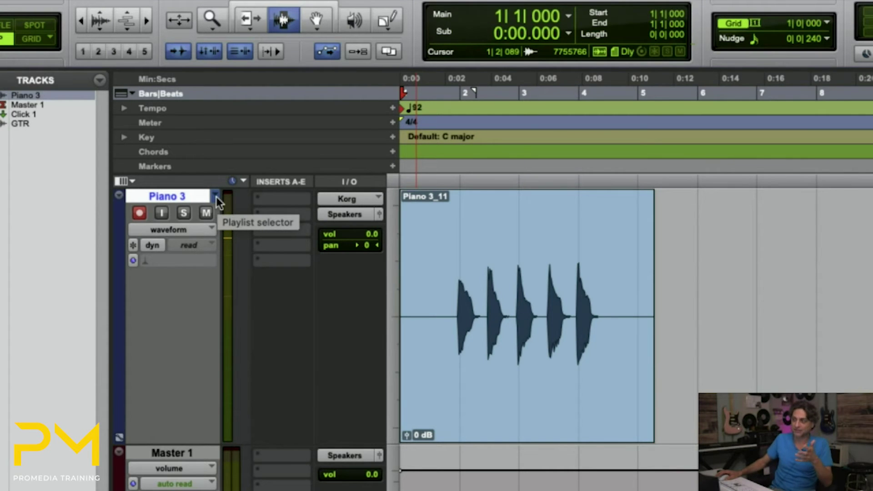
# - Add a new playlist named 'Piano Comp' and make it the active, empty playlist
pyautogui.click(217, 196)
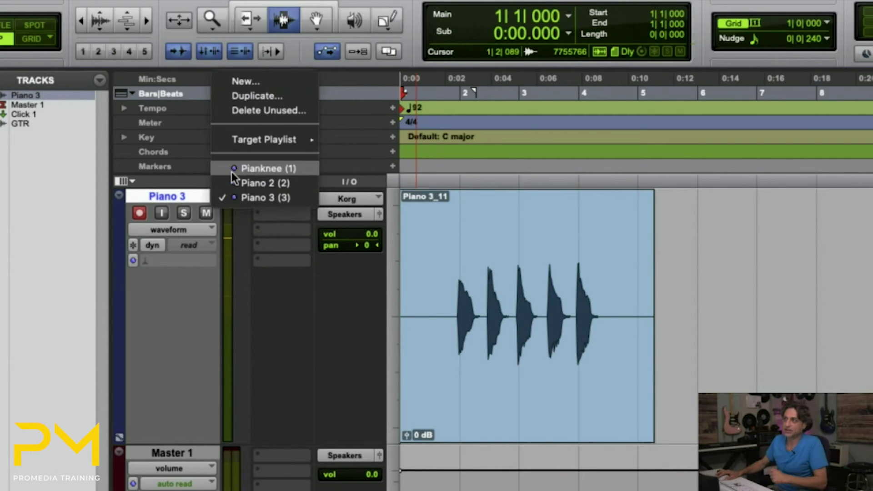
pyautogui.click(269, 82)
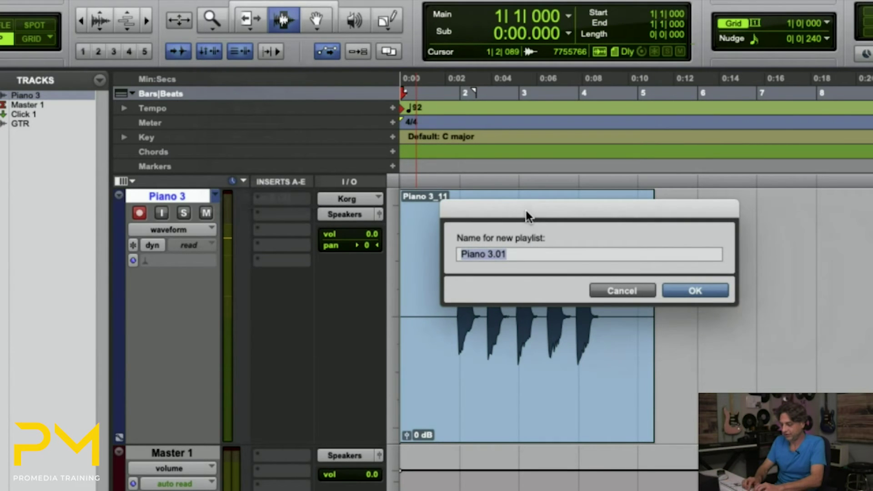
pyautogui.write('Piano Comp')
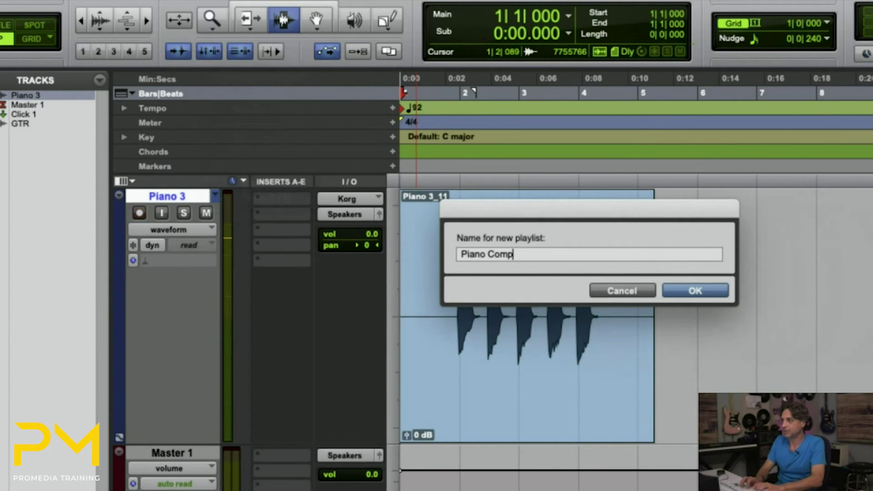
pyautogui.press('Return')
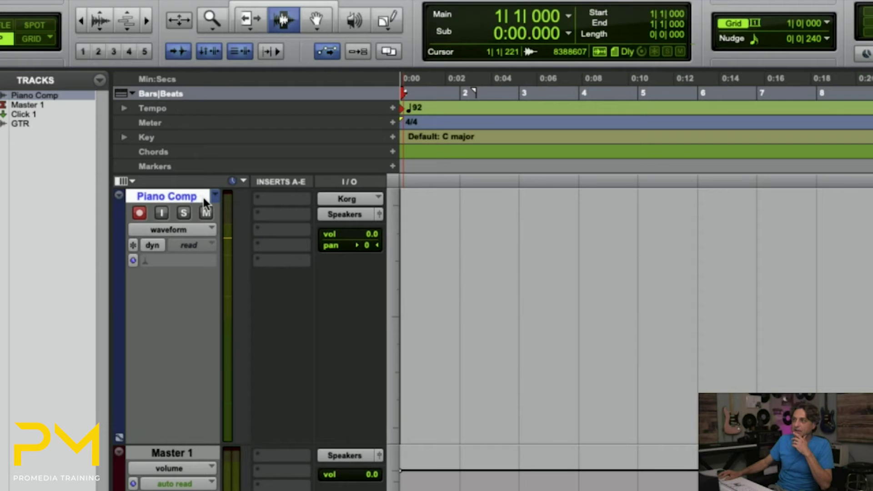
# - Switch to the Pianknee take, select 2|4|570 to 3|4|651, and copy it
pyautogui.click(215, 197)
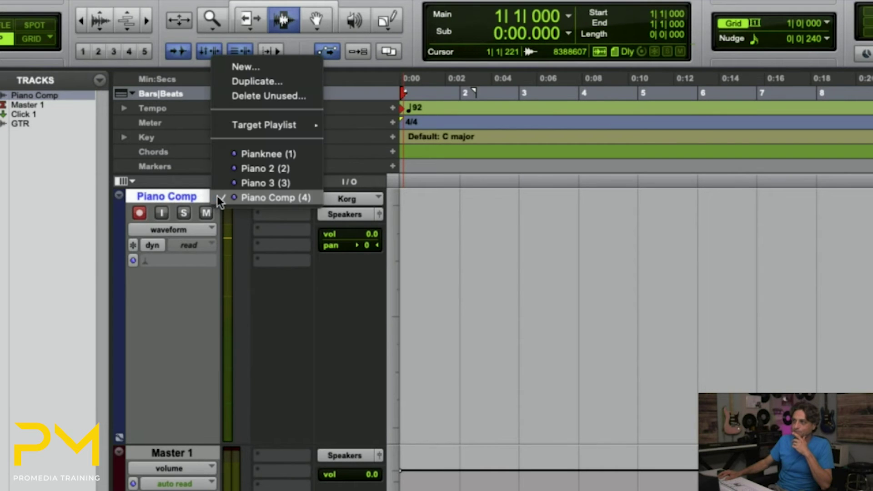
pyautogui.click(238, 157)
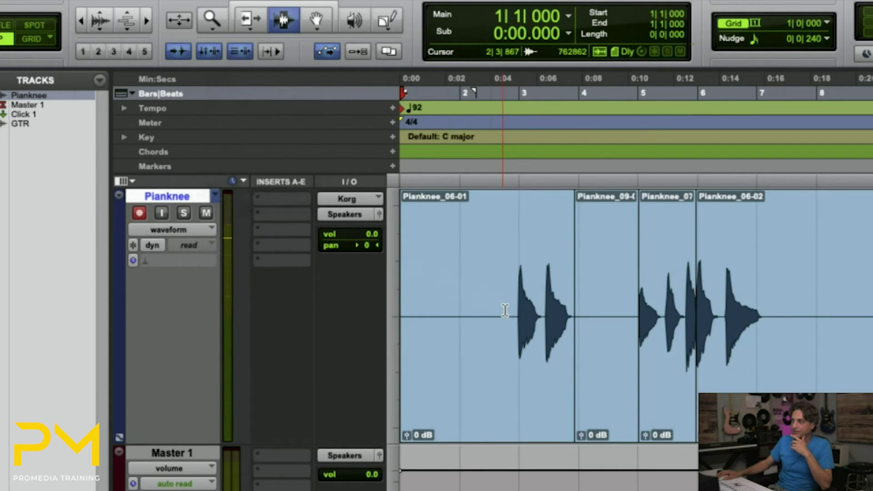
pyautogui.click(506, 343)
pyautogui.moveTo(495, 319); pyautogui.dragTo(590, 318)
pyautogui.moveTo(511, 330); pyautogui.dragTo(572, 344)
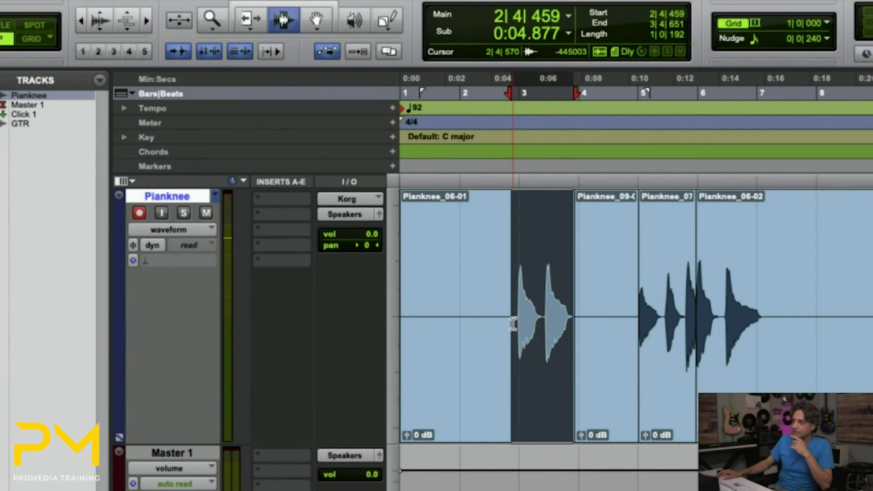
pyautogui.moveTo(513, 337); pyautogui.dragTo(574, 342)
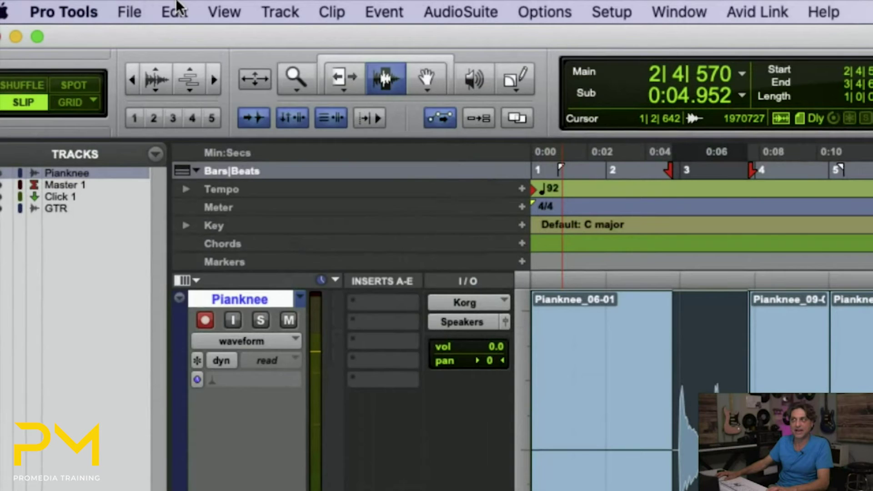
pyautogui.click(177, 6)
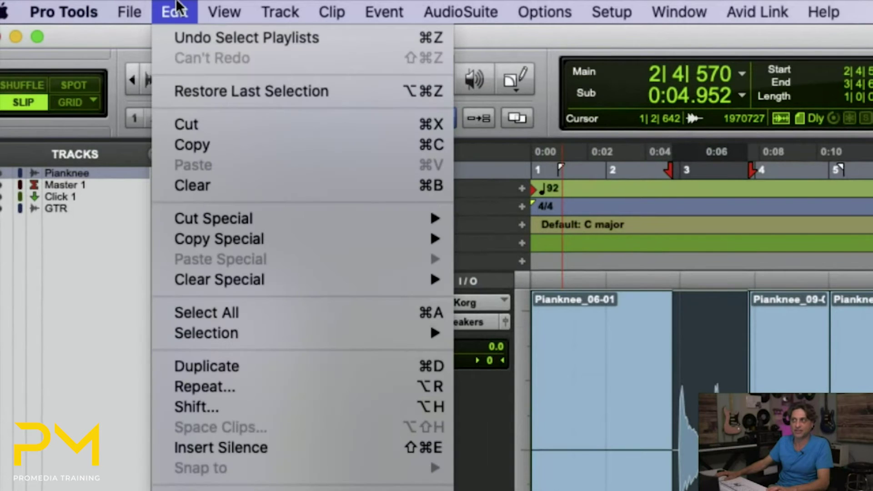
pyautogui.click(230, 145)
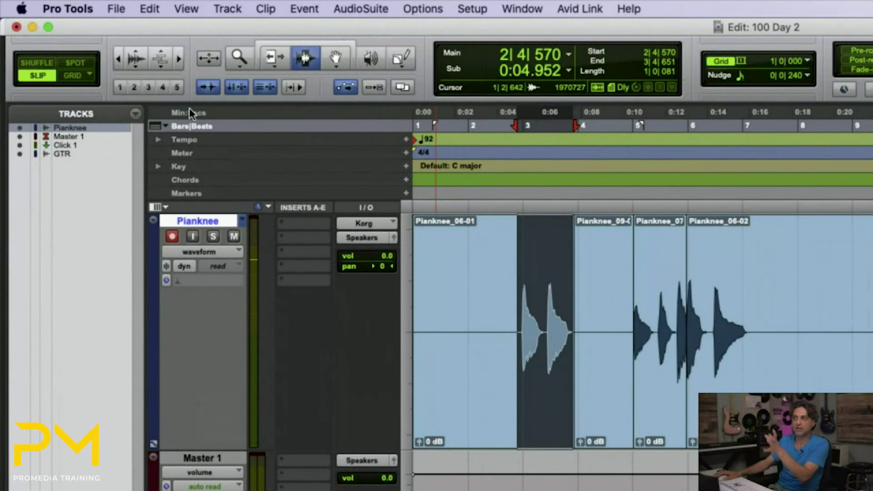
# - Paste the copied Pianknee passage into the empty Piano Comp playlist
pyautogui.click(244, 222)
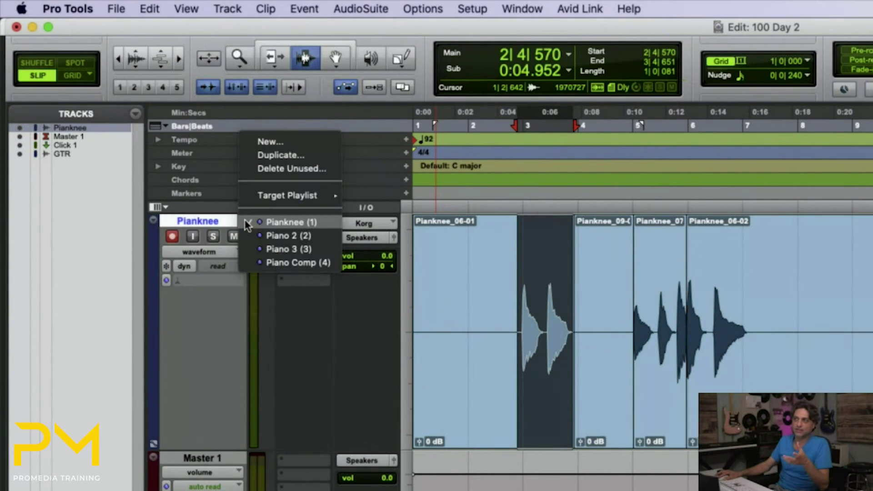
pyautogui.click(248, 262)
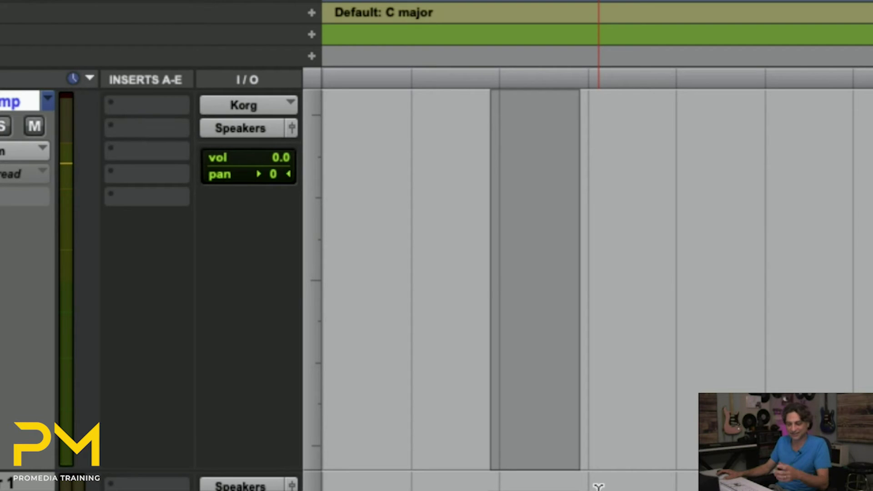
pyautogui.hotkey('ctrl', 'v')
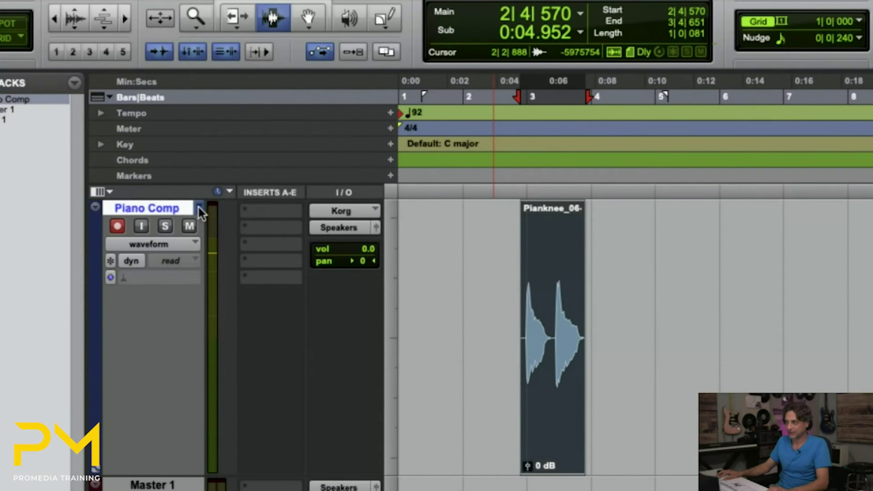
# - Select the Piano 3 passage from 3|4|706 to 4|2|443, then return to Piano Comp
pyautogui.click(199, 208)
pyautogui.click(215, 192)
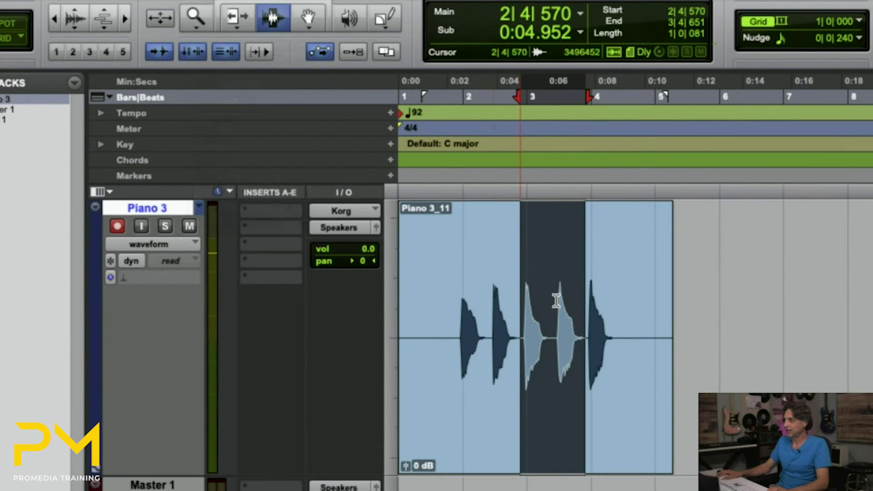
pyautogui.moveTo(587, 332); pyautogui.dragTo(614, 362)
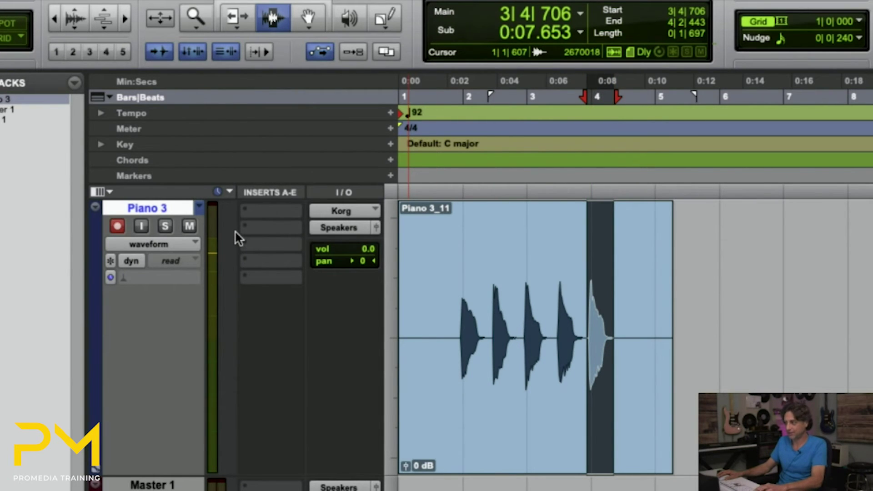
pyautogui.click(201, 208)
pyautogui.click(206, 220)
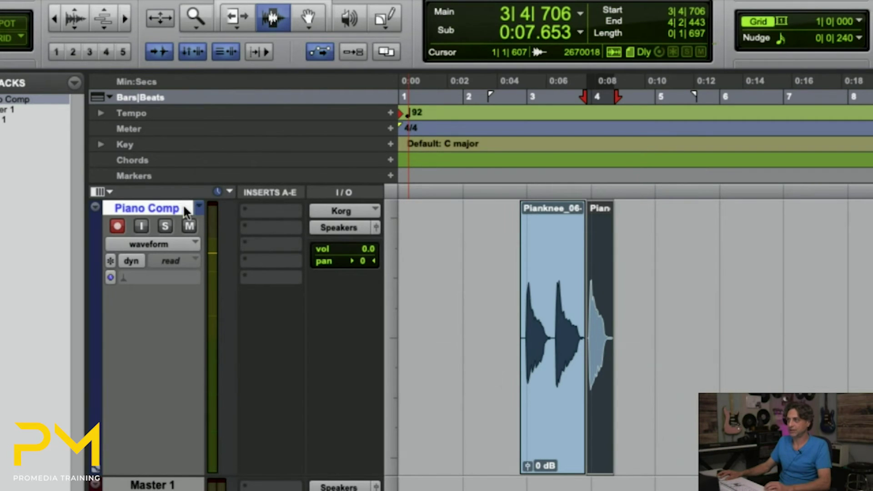
# - Select the later Pianknee passage starting at 4|4|456 and paste it into Piano Comp
pyautogui.click(199, 208)
pyautogui.click(214, 162)
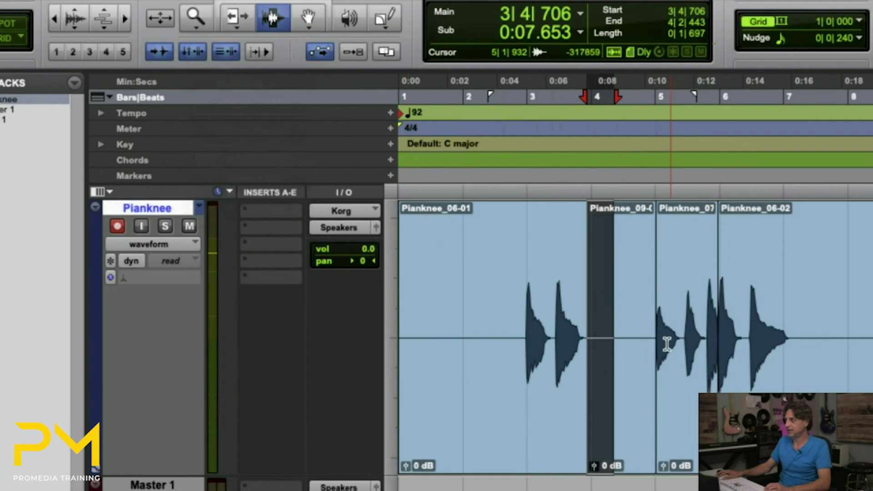
pyautogui.moveTo(655, 364); pyautogui.dragTo(743, 376)
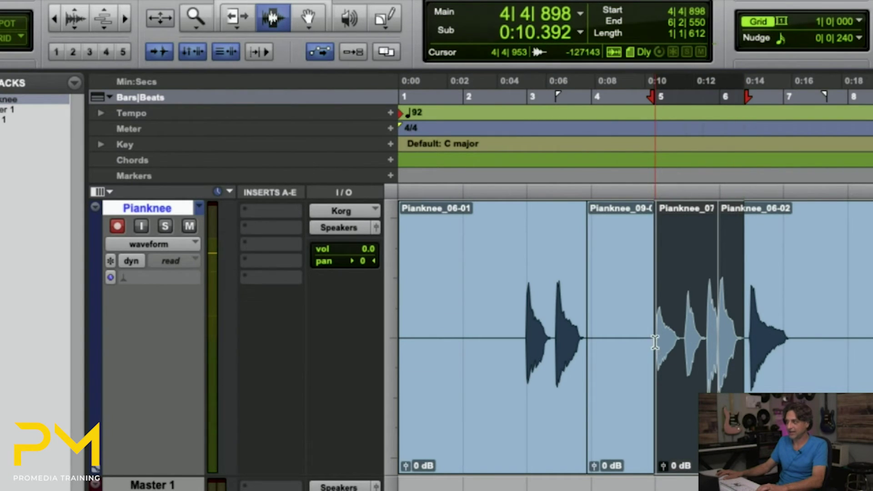
pyautogui.moveTo(646, 340); pyautogui.dragTo(743, 371)
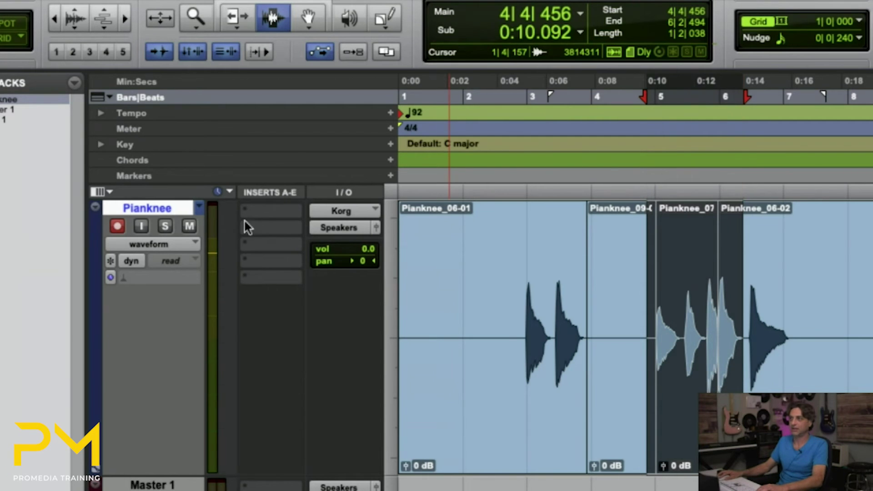
pyautogui.click(199, 208)
pyautogui.click(209, 252)
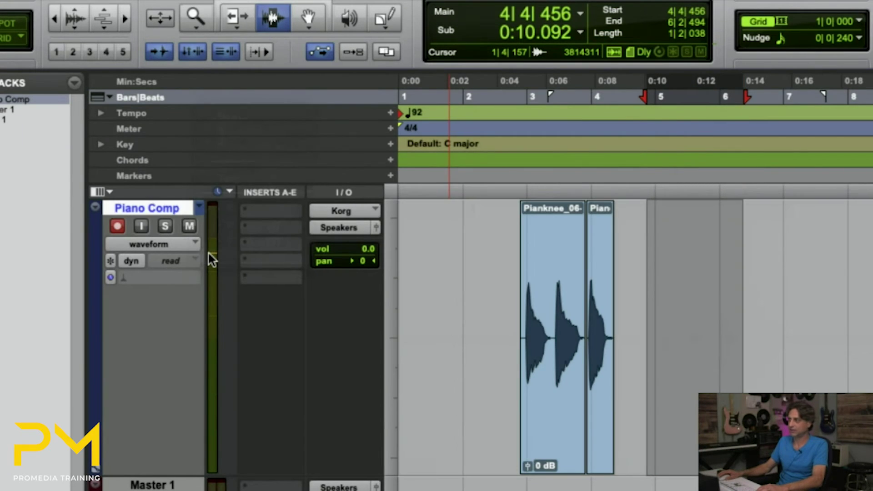
pyautogui.hotkey('ctrl', 'v')
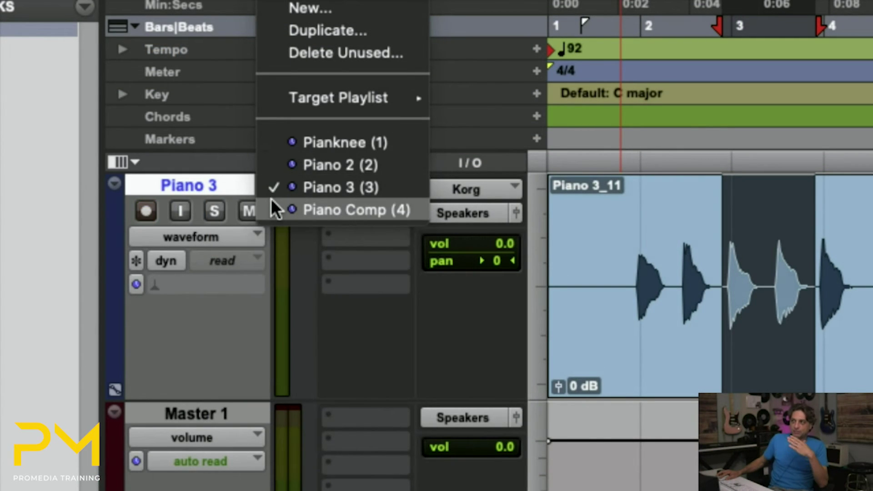
# - Switch the piano track to its Piano Comp (4) playlist
pyautogui.click(272, 201)
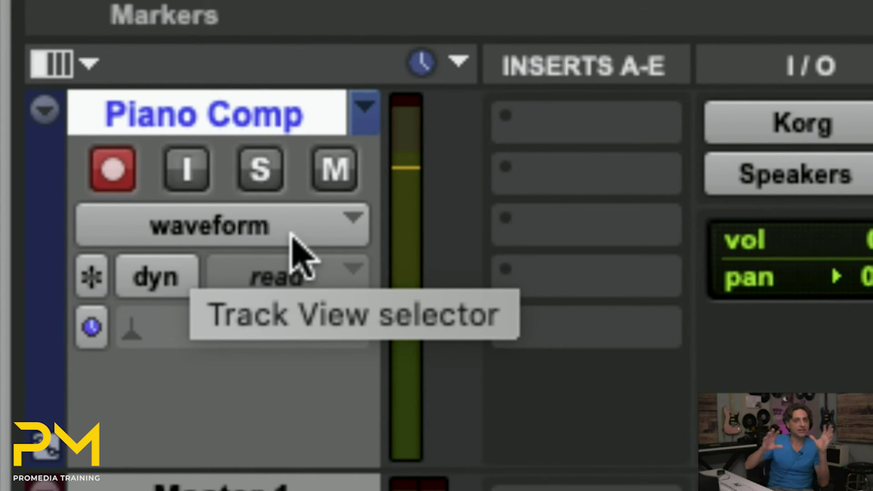
# - Show all playlists as lanes under Piano Comp, then select a time range on the comp track
pyautogui.click(291, 236)
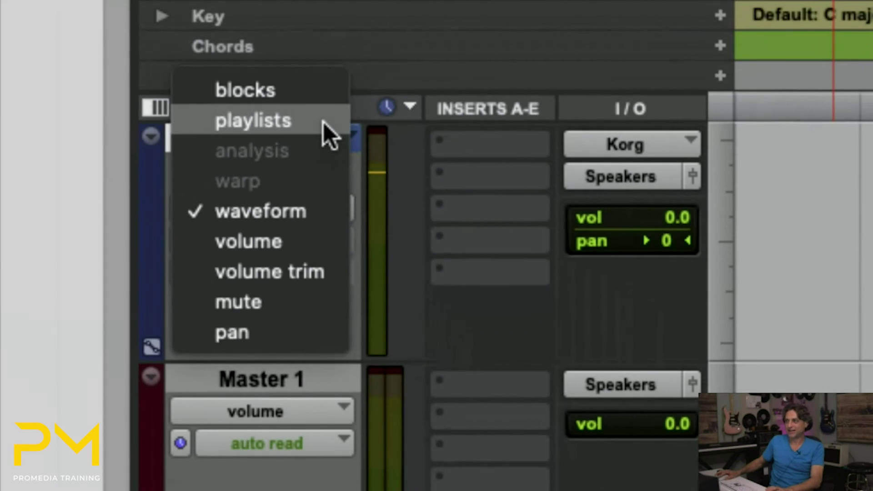
pyautogui.click(323, 122)
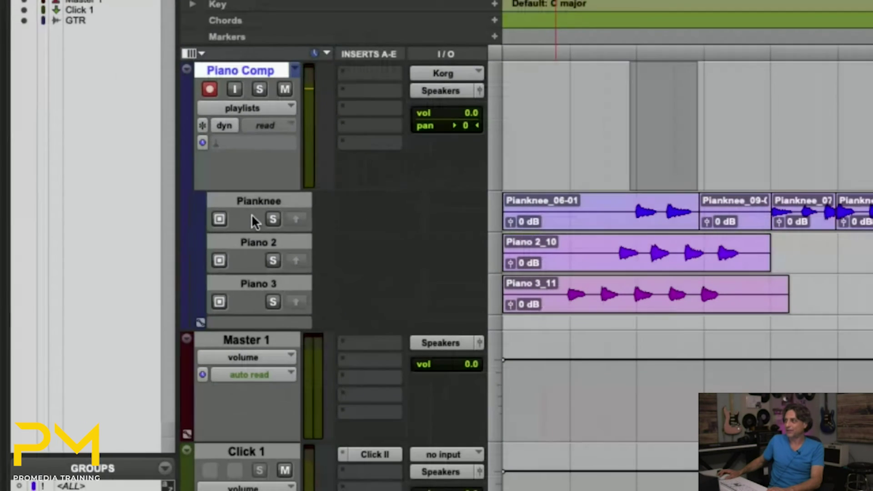
pyautogui.click(582, 307)
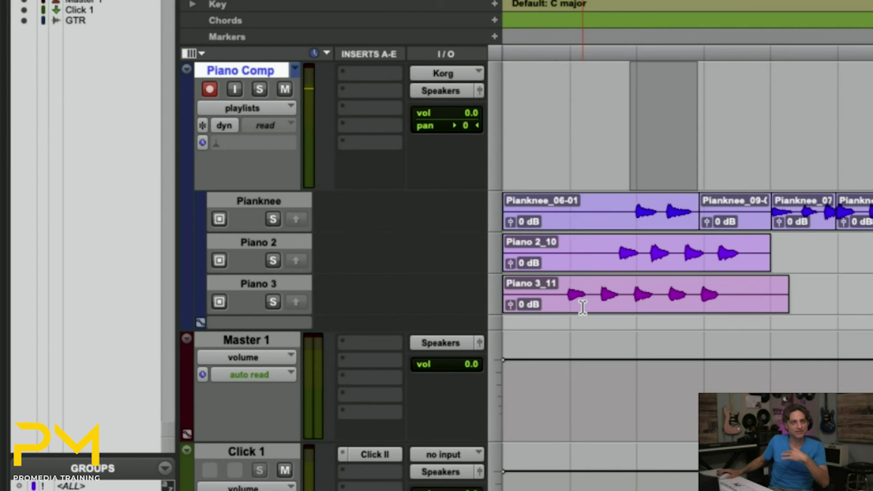
pyautogui.moveTo(521, 118); pyautogui.dragTo(693, 123)
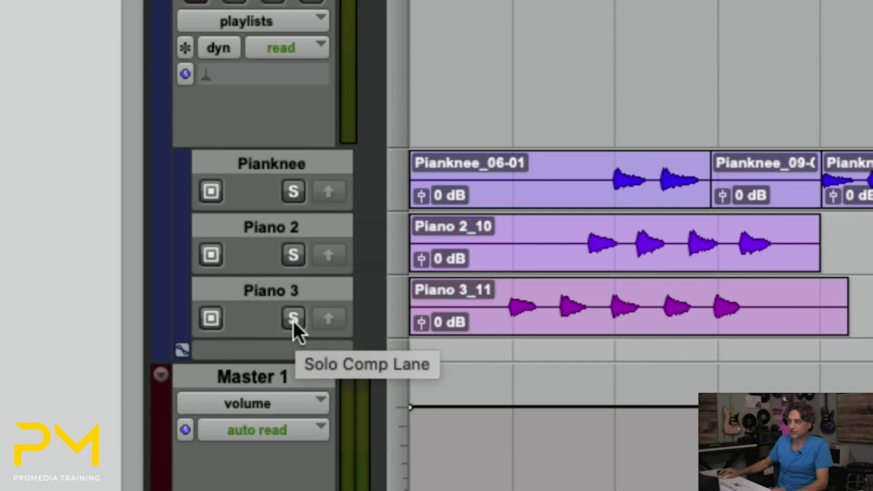
# - Solo the Piano 3 take and play its opening passage
pyautogui.click(294, 318)
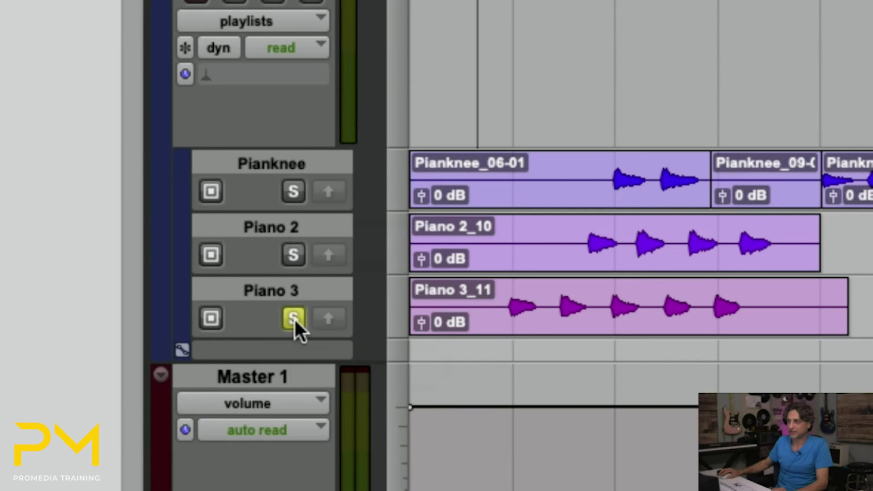
pyautogui.moveTo(445, 307); pyautogui.dragTo(570, 307)
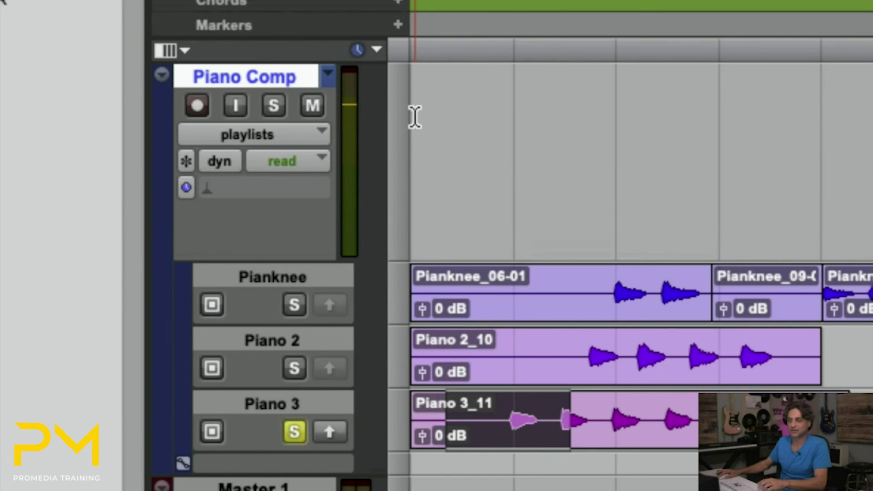
pyautogui.click(502, 419)
pyautogui.press('space')
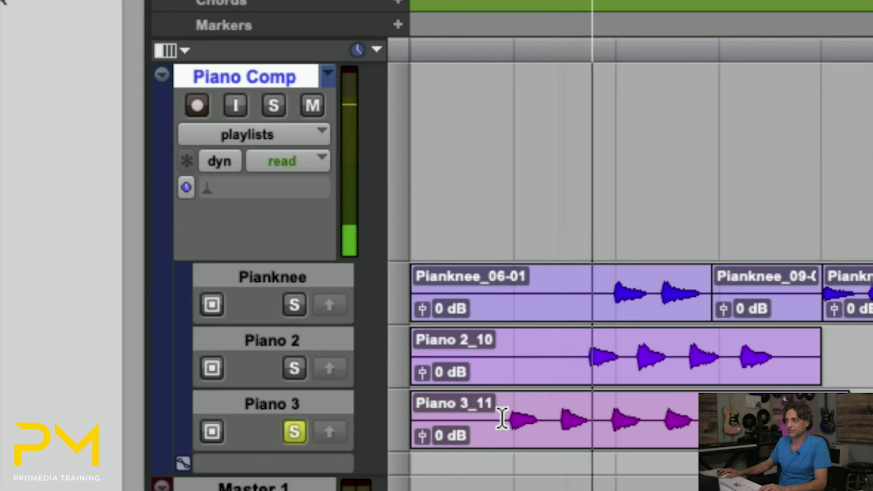
pyautogui.press('space')
# - Solo Piano 2 instead and play the same opening passage from a slightly earlier start
pyautogui.click(294, 371)
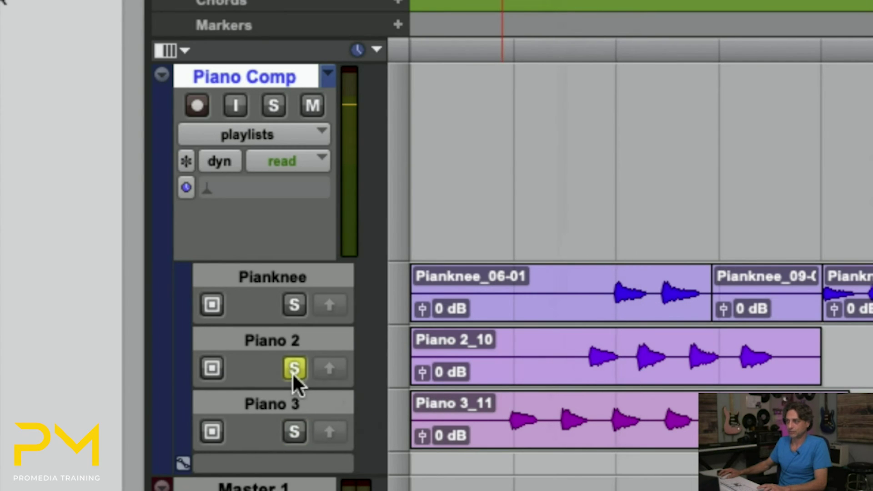
pyautogui.press('space')
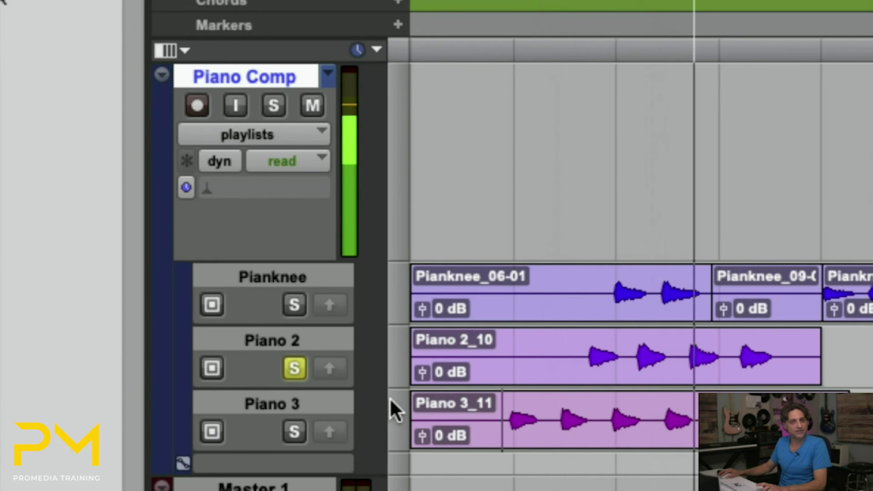
pyautogui.press('space')
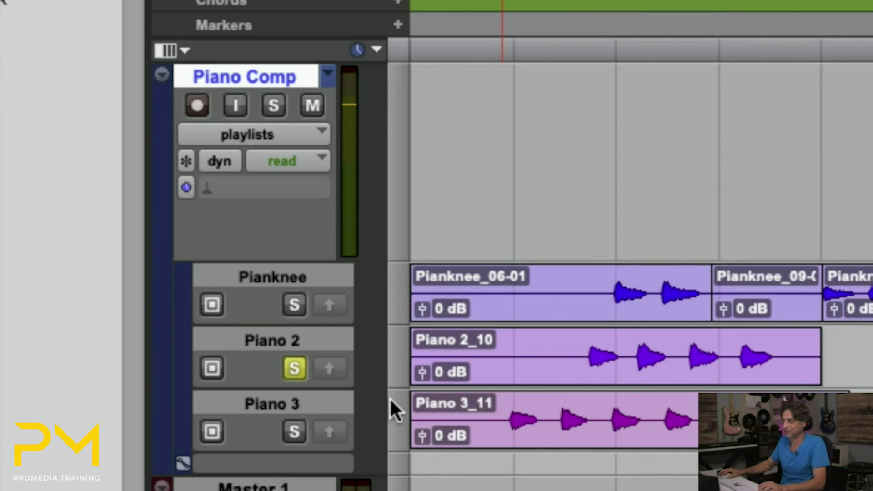
pyautogui.click(421, 411)
pyautogui.press('space')
# - Solo Pianknee to hear the passage, then switch its solo off and stop playback
pyautogui.click(295, 304)
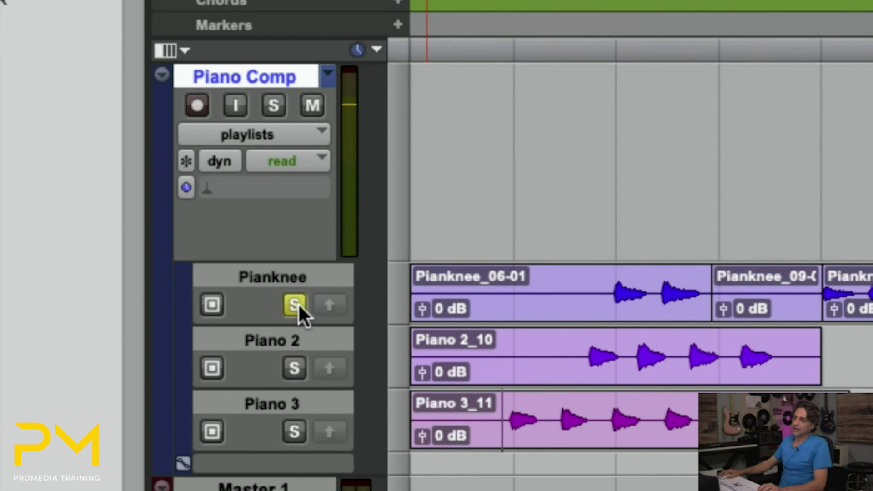
pyautogui.click(504, 414)
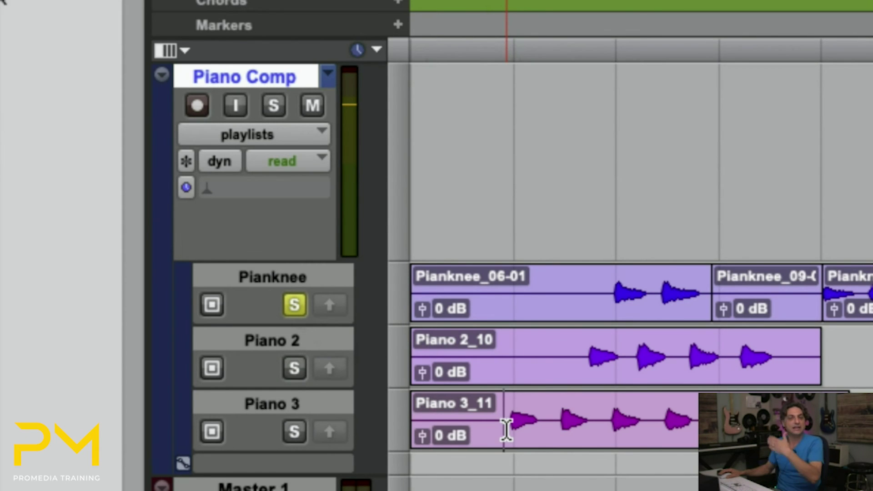
pyautogui.press('space')
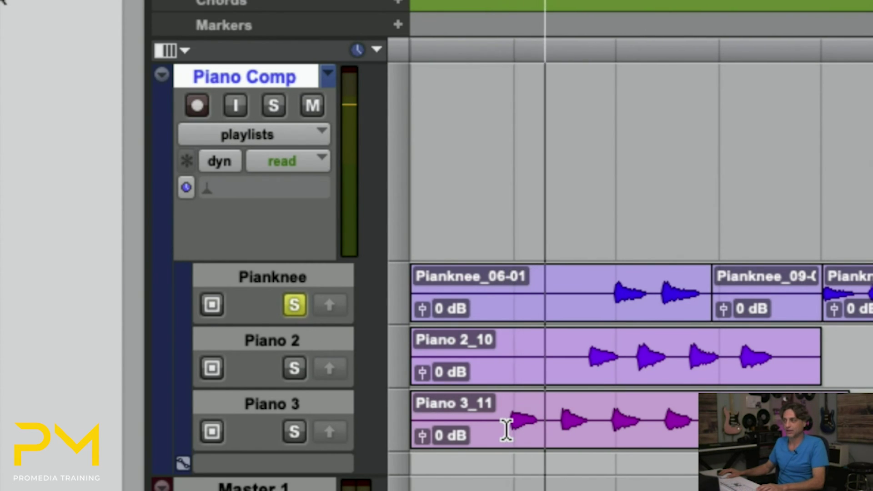
pyautogui.press('space')
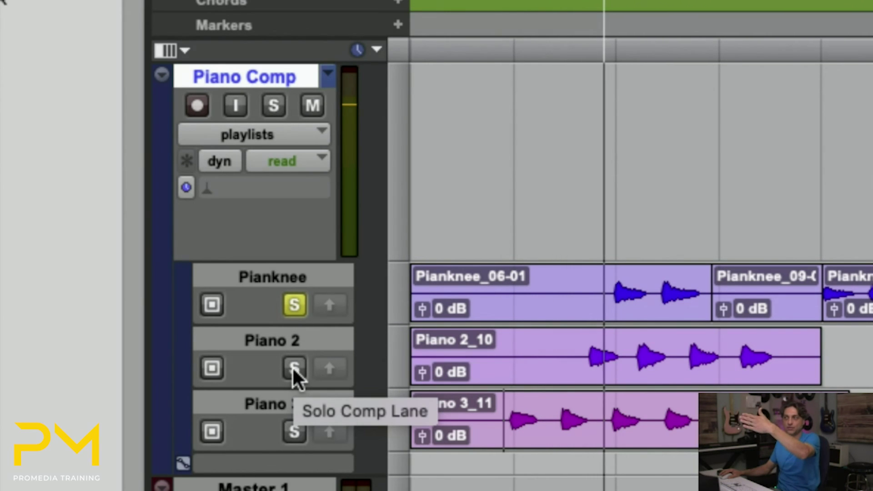
pyautogui.click(292, 306)
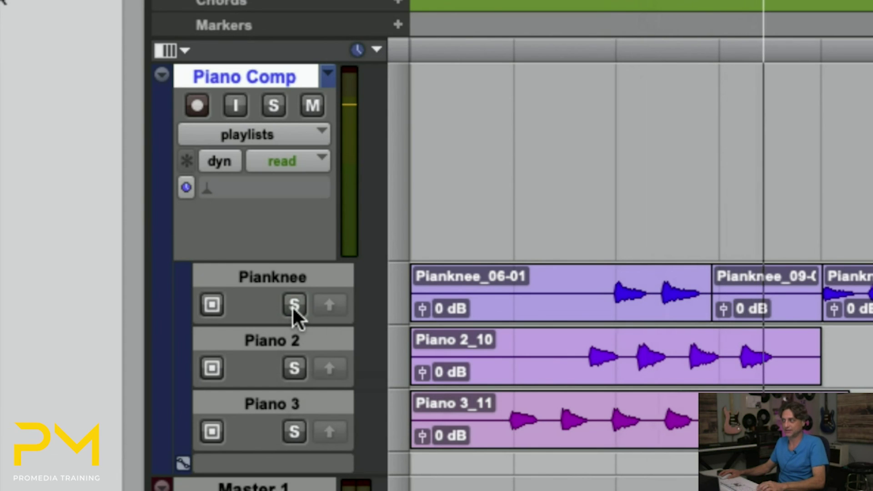
pyautogui.press('space')
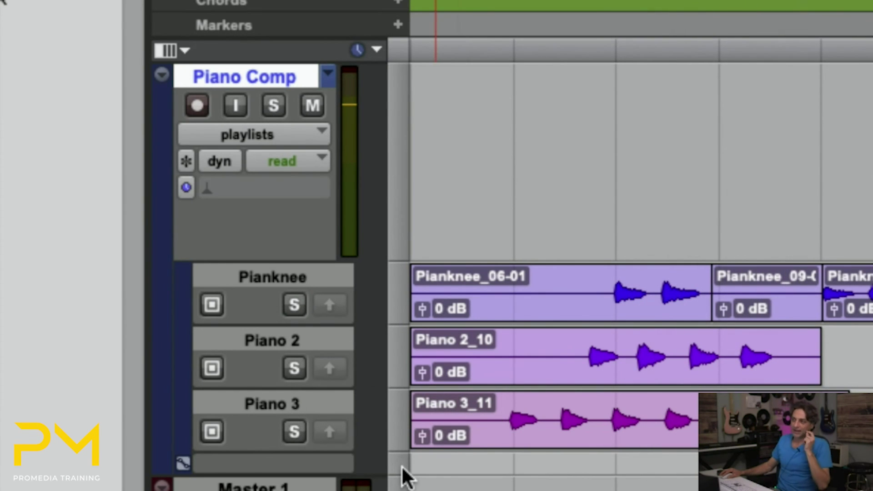
pyautogui.scroll(-3, 403, 468)
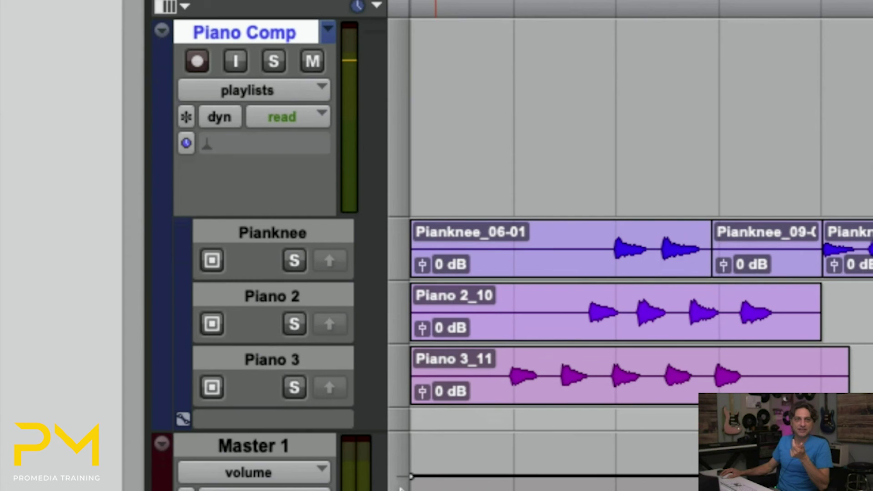
# - Audition the first and then the second piano hit of the Piano 3 take individually
pyautogui.moveTo(506, 370); pyautogui.dragTo(545, 384)
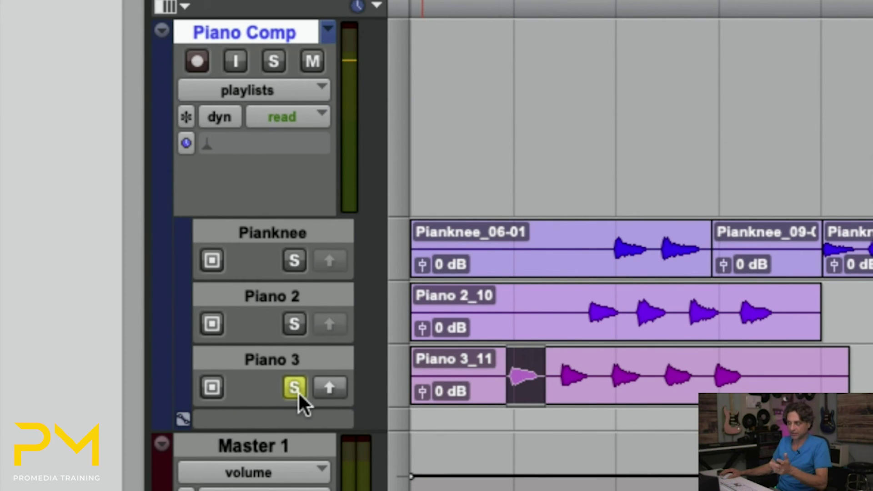
pyautogui.press('space')
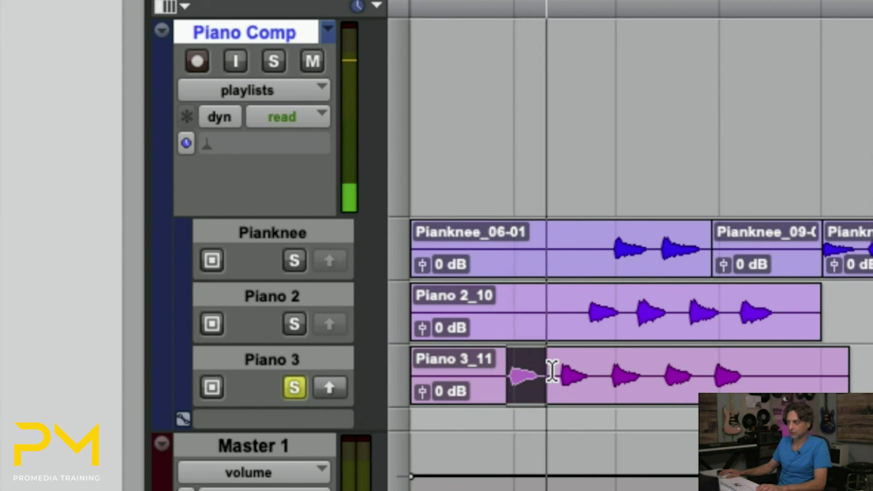
pyautogui.moveTo(553, 371); pyautogui.dragTo(593, 376)
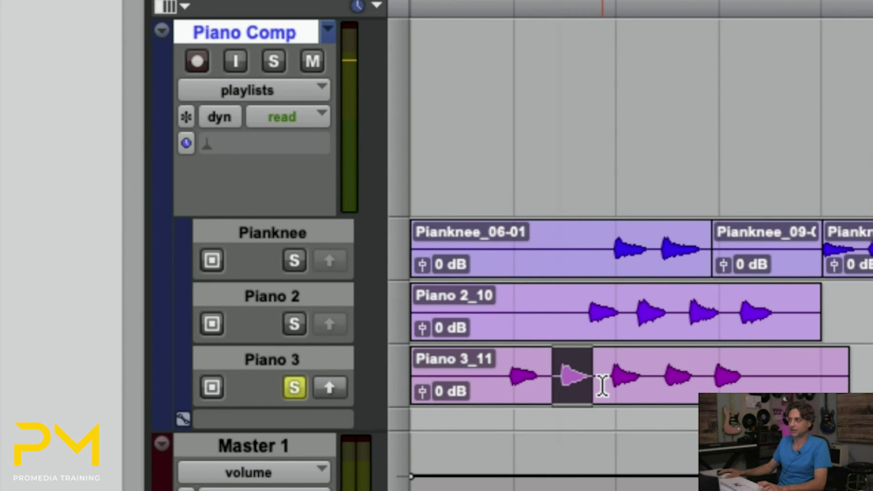
pyautogui.press('space')
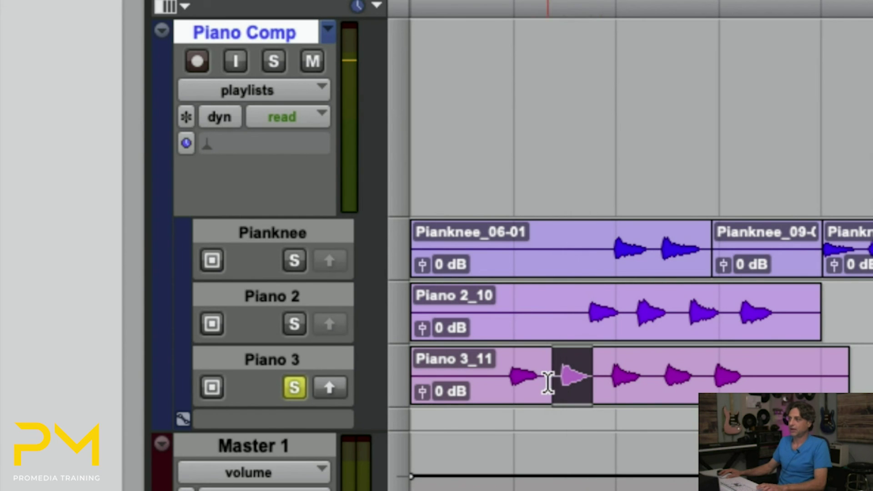
# - Audition the first two hits of Piano 3_11 together, then reselect them as the keeper range
pyautogui.moveTo(498, 376); pyautogui.dragTo(592, 392)
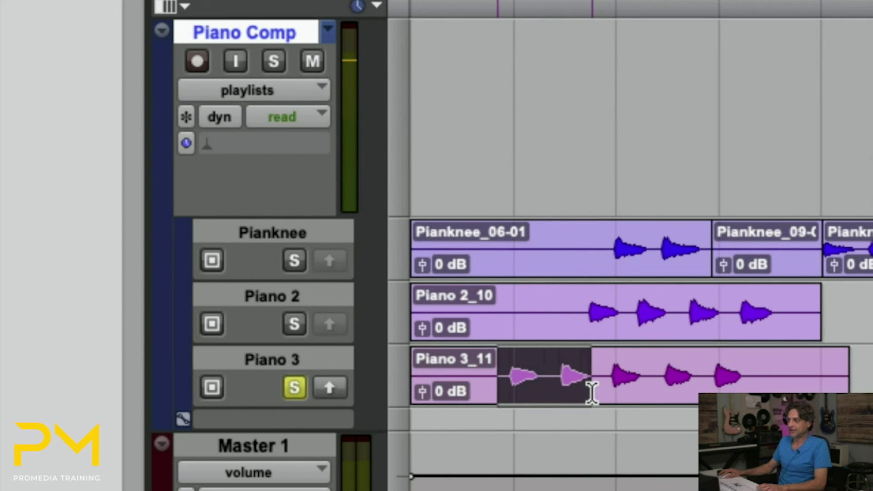
pyautogui.press('space')
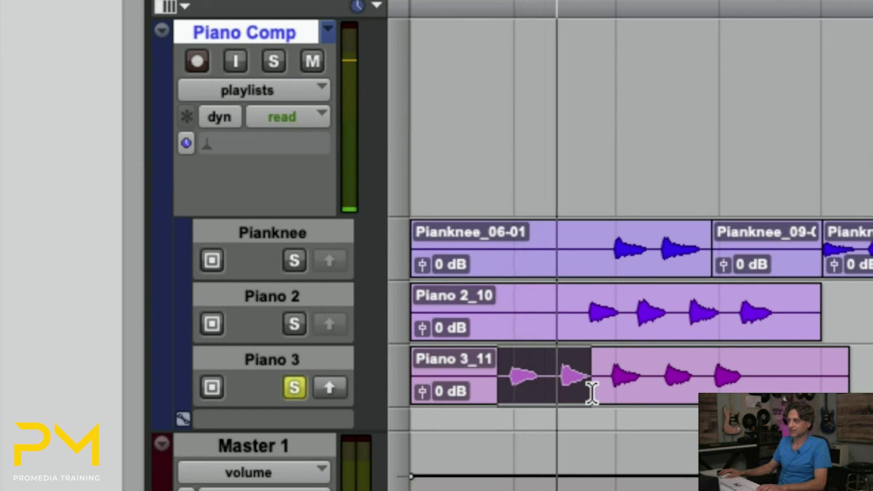
pyautogui.press('space')
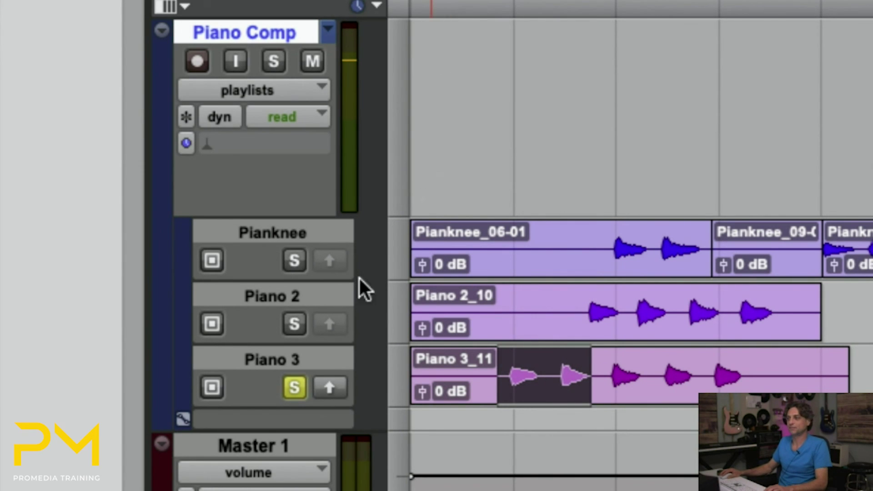
pyautogui.click(453, 375)
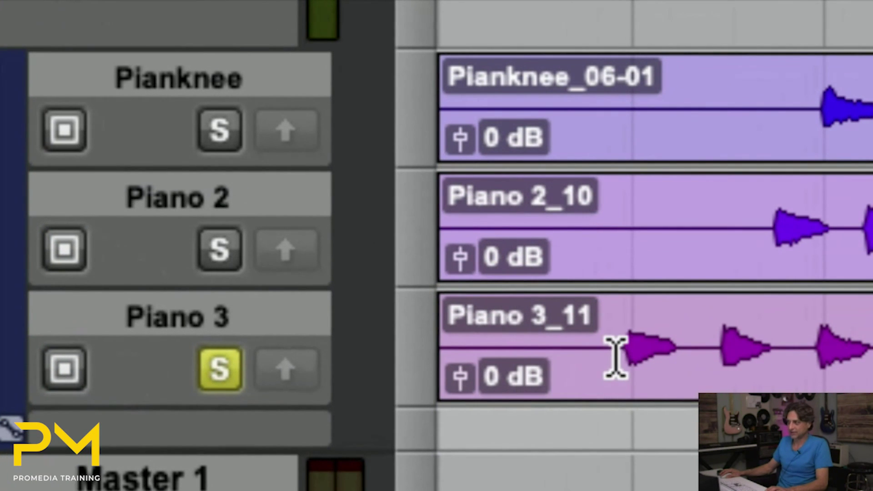
pyautogui.moveTo(615, 356); pyautogui.dragTo(789, 365)
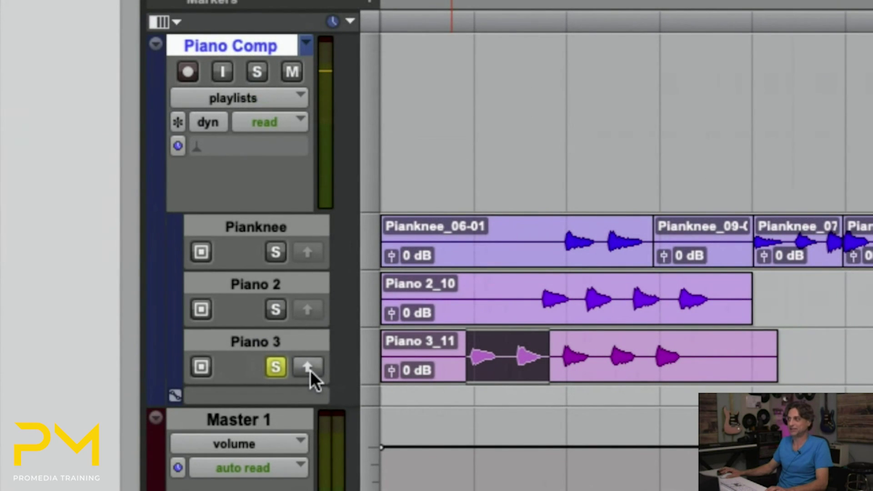
# - Copy the Piano 3 opening hits, the next two Piano 2_10 hits and one Pianknee hit into Piano Comp
pyautogui.click(310, 369)
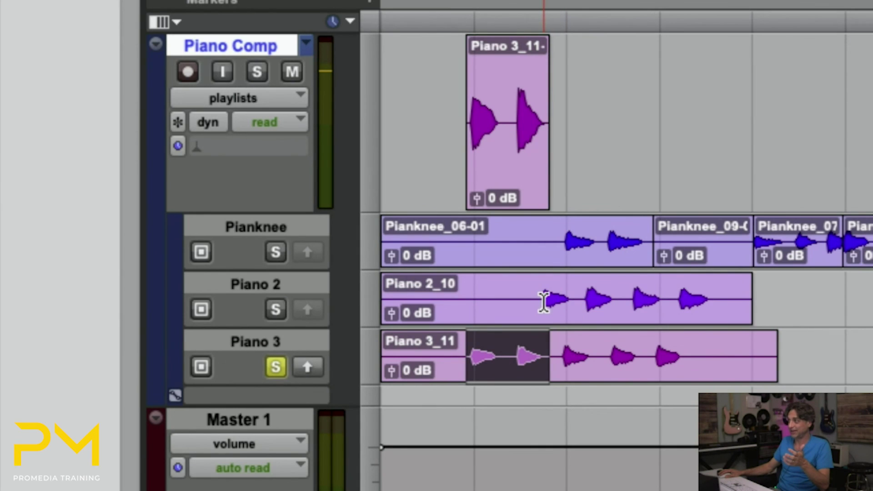
pyautogui.moveTo(543, 301); pyautogui.dragTo(606, 309)
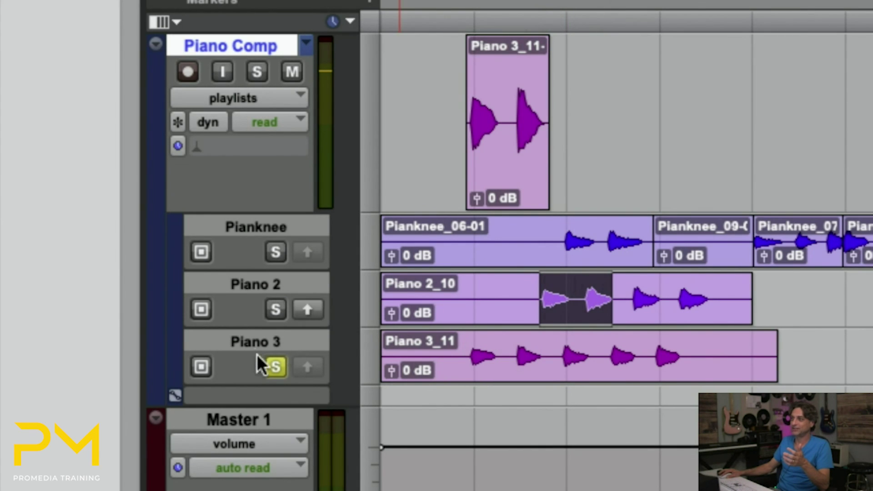
pyautogui.click(313, 309)
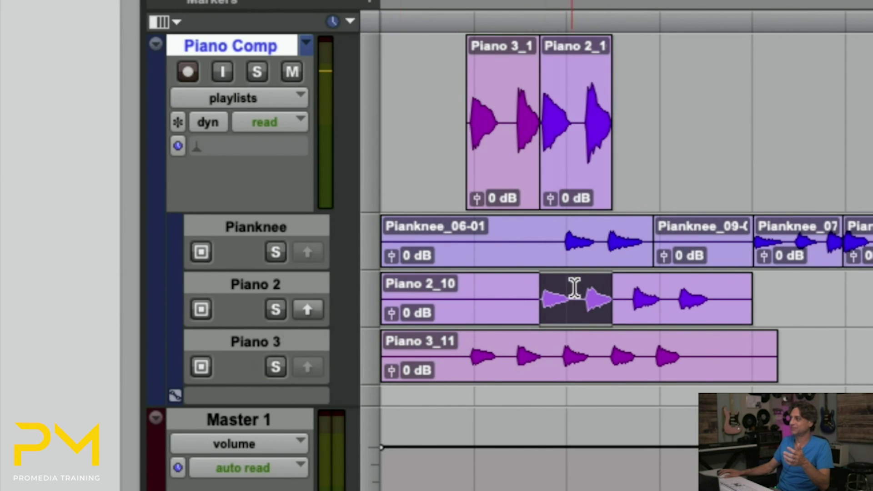
pyautogui.moveTo(607, 241); pyautogui.dragTo(645, 241)
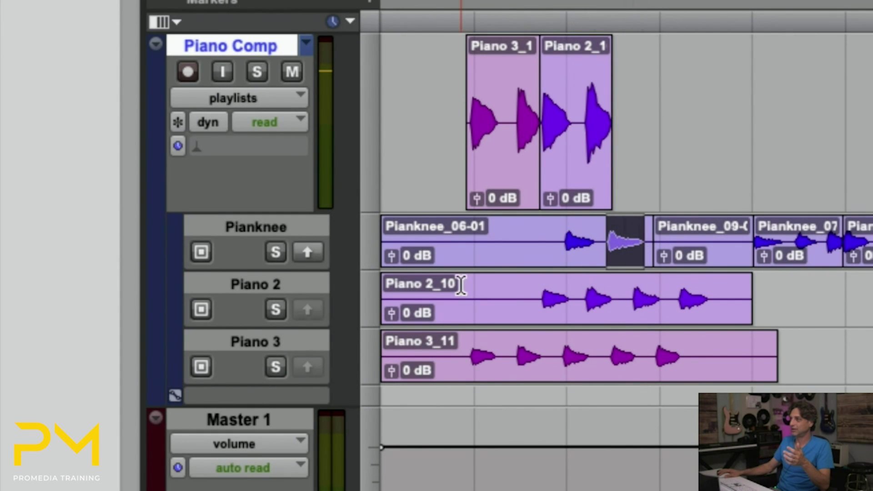
pyautogui.click(307, 253)
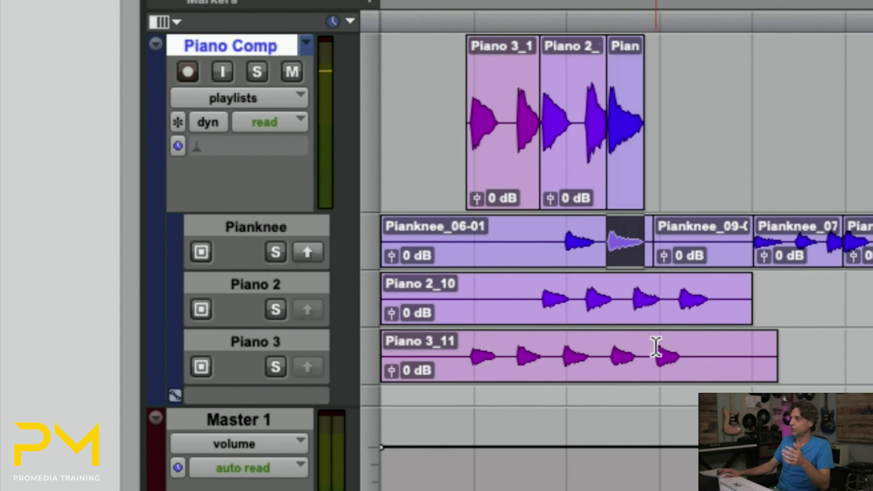
# - Add the fifth hit of Piano 3_11 and the last hit of Piano 2_10 to Piano Comp
pyautogui.moveTo(650, 355); pyautogui.dragTo(688, 370)
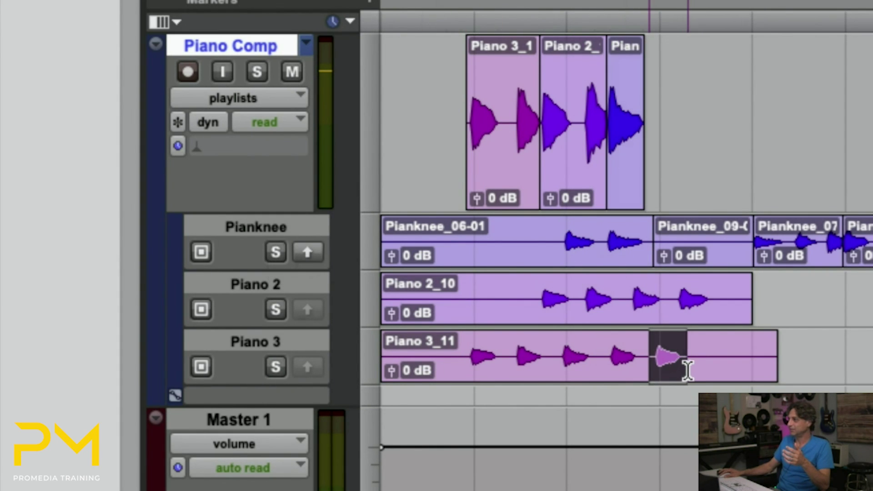
pyautogui.click(308, 367)
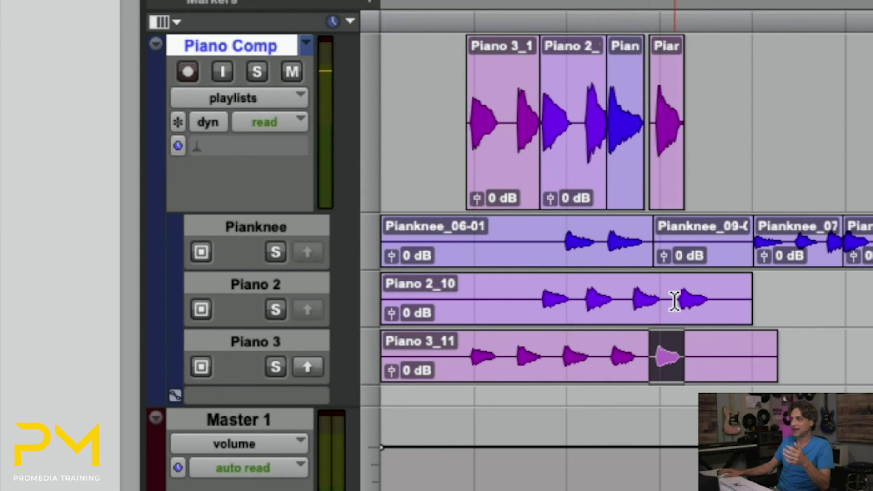
pyautogui.moveTo(674, 301); pyautogui.dragTo(716, 301)
pyautogui.click(299, 309)
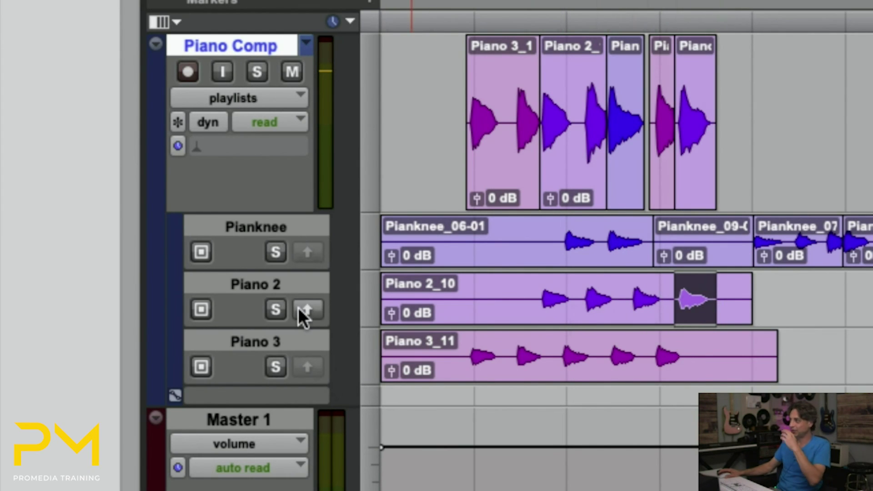